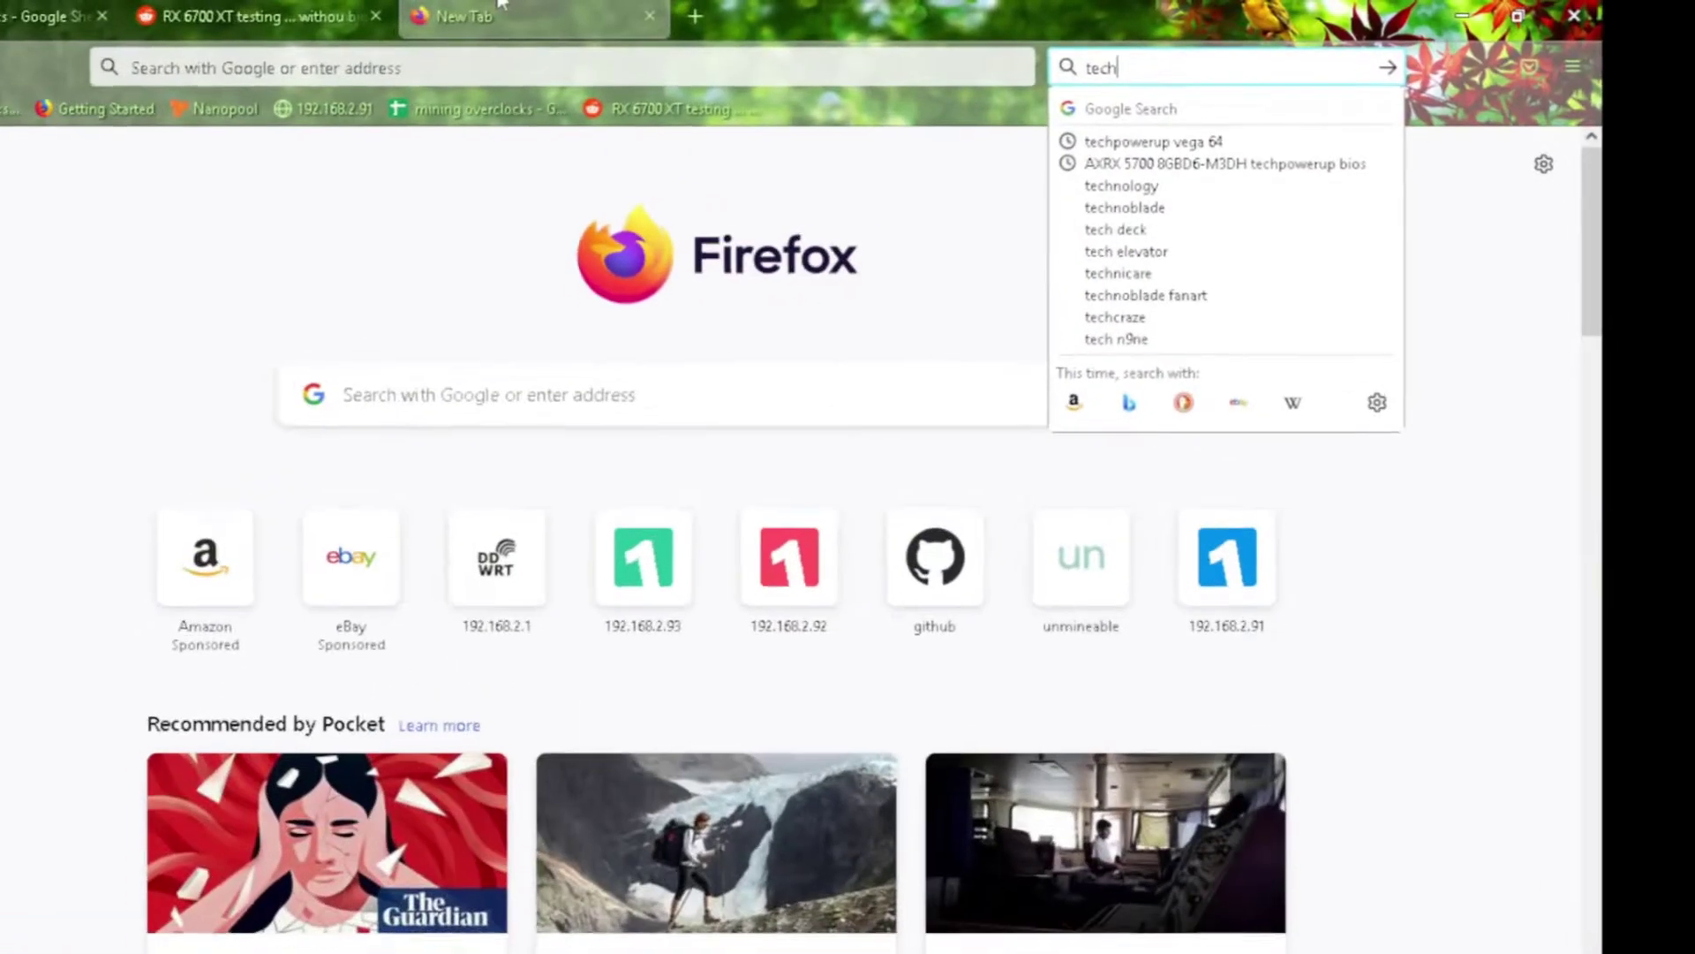
# - Search the web for "techpowerup download asrock 5700 xt bios"
pyautogui.press('BackSpace')
pyautogui.write('power')
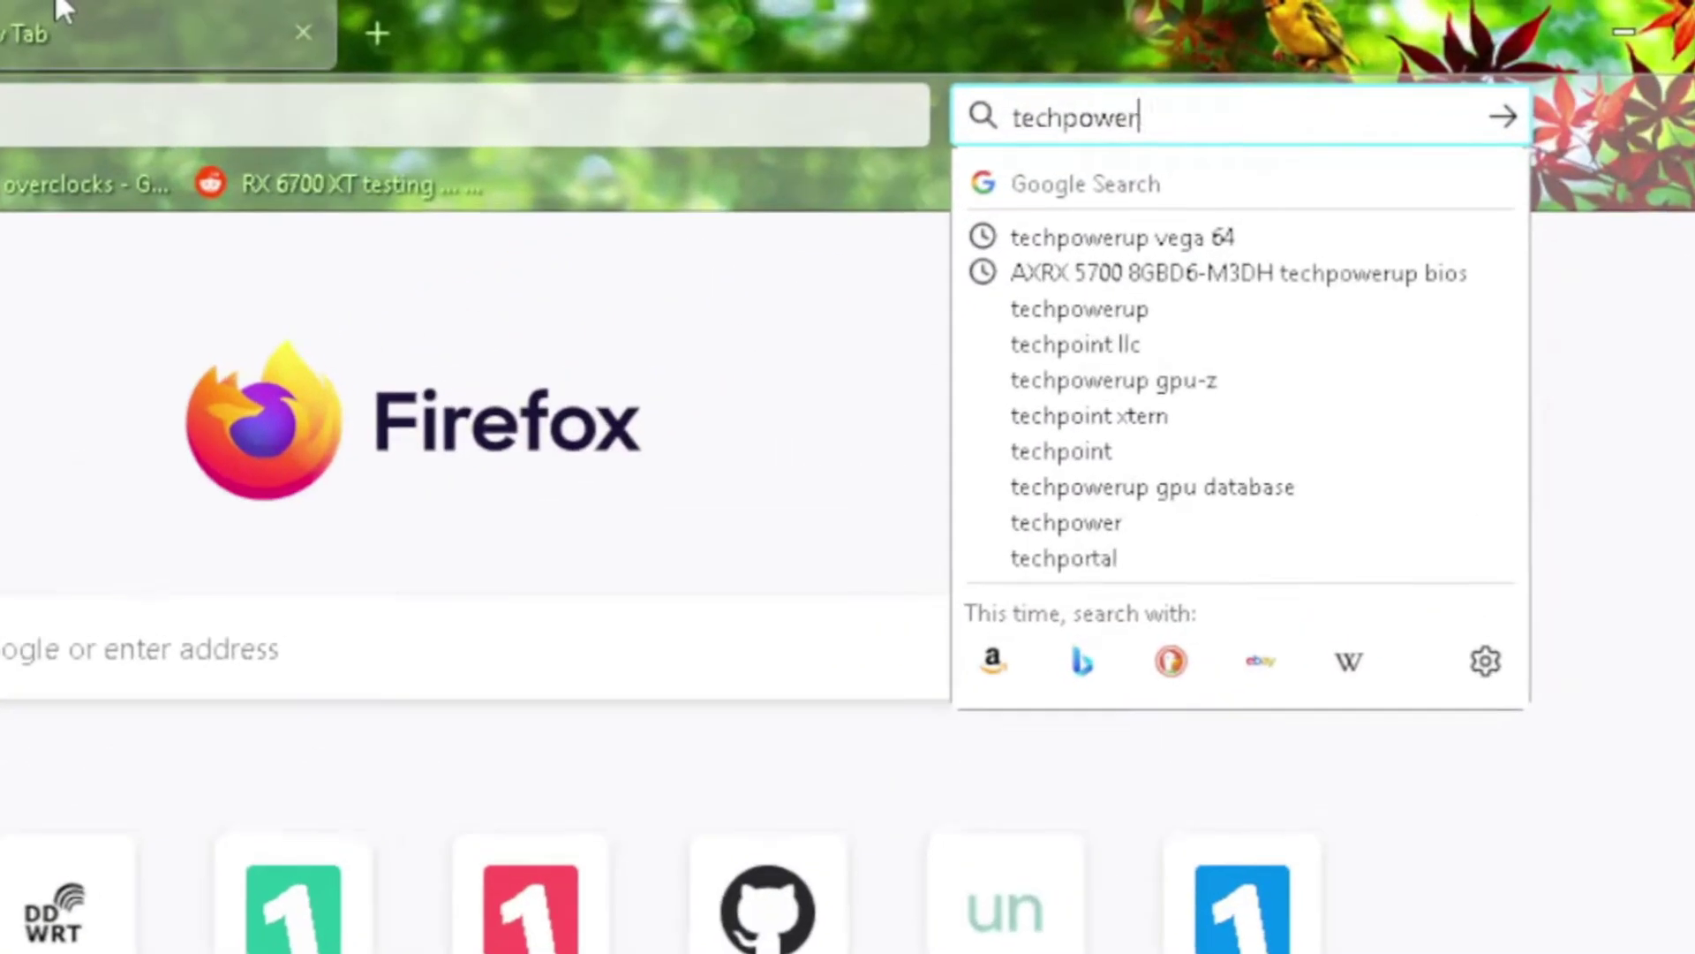
pyautogui.write('up download ')
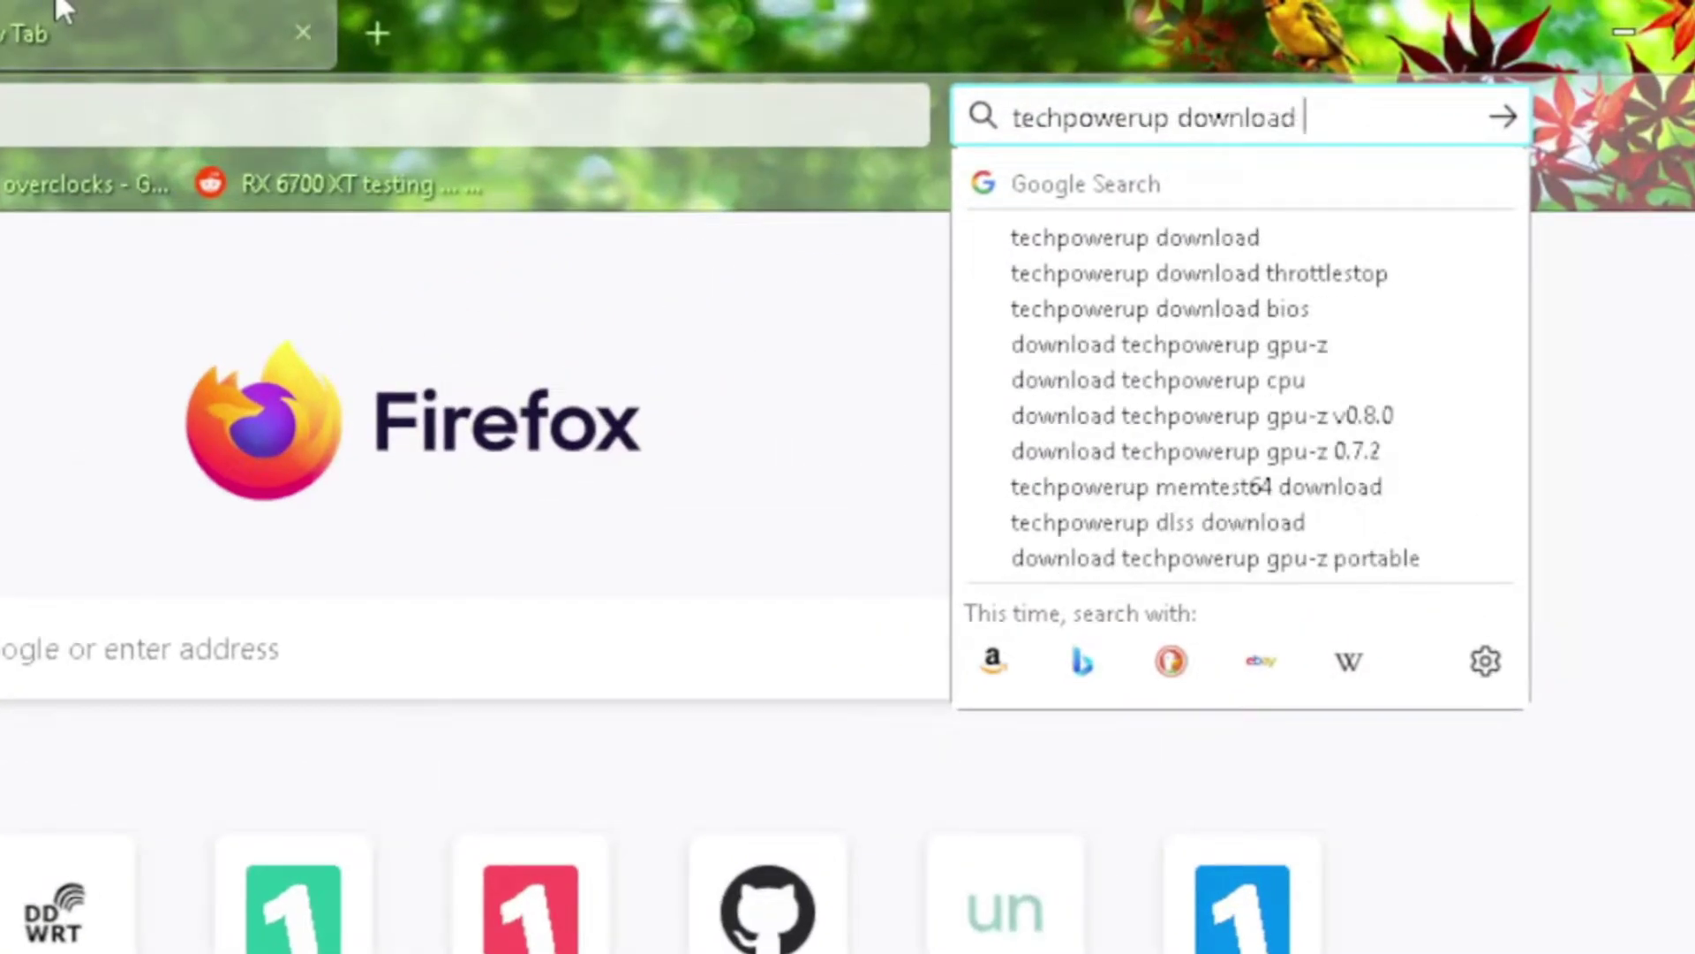
pyautogui.write('asrock')
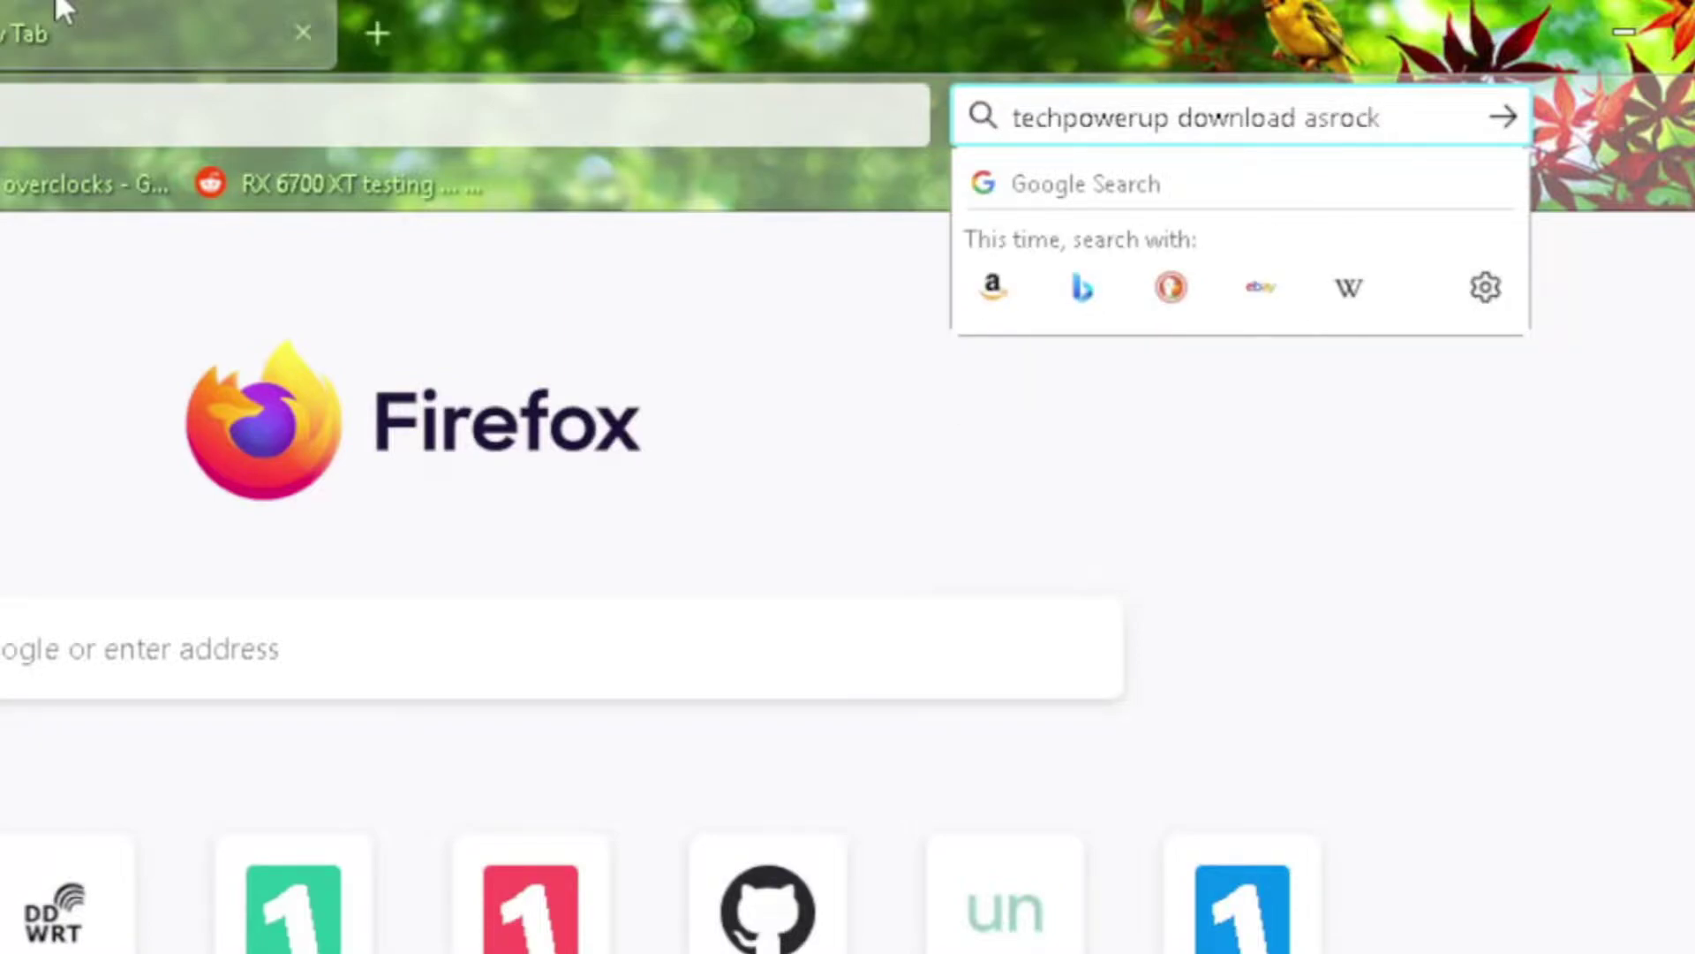
pyautogui.write(' 5700 xt bios')
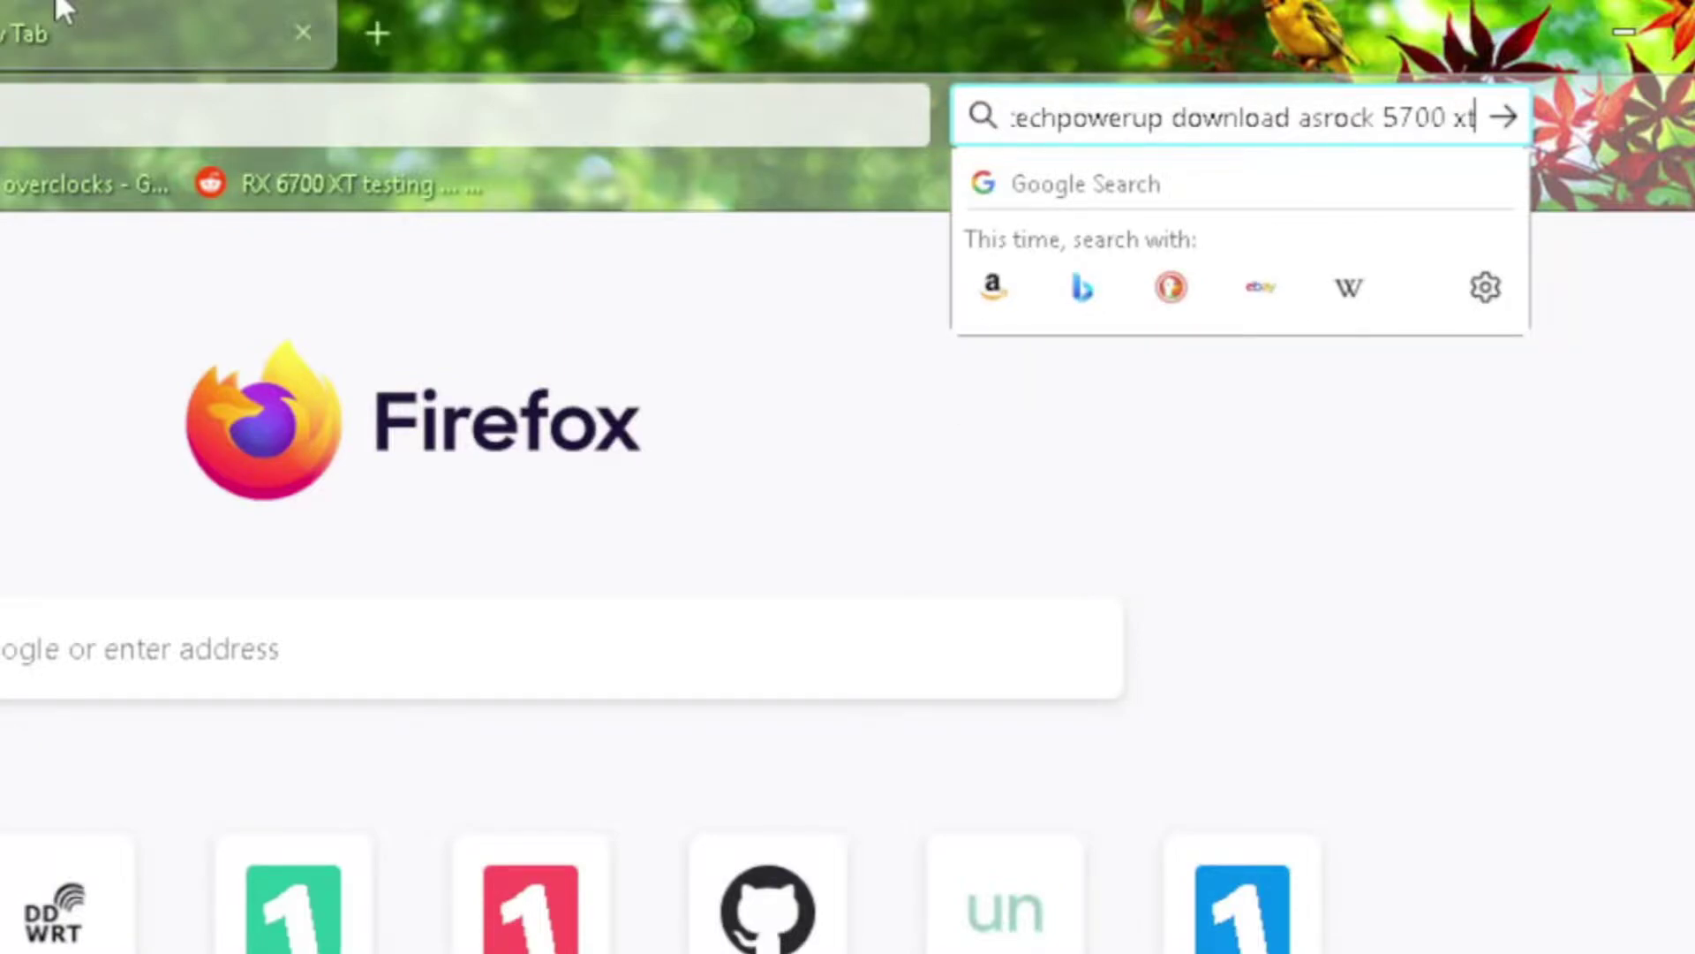
pyautogui.press('Return')
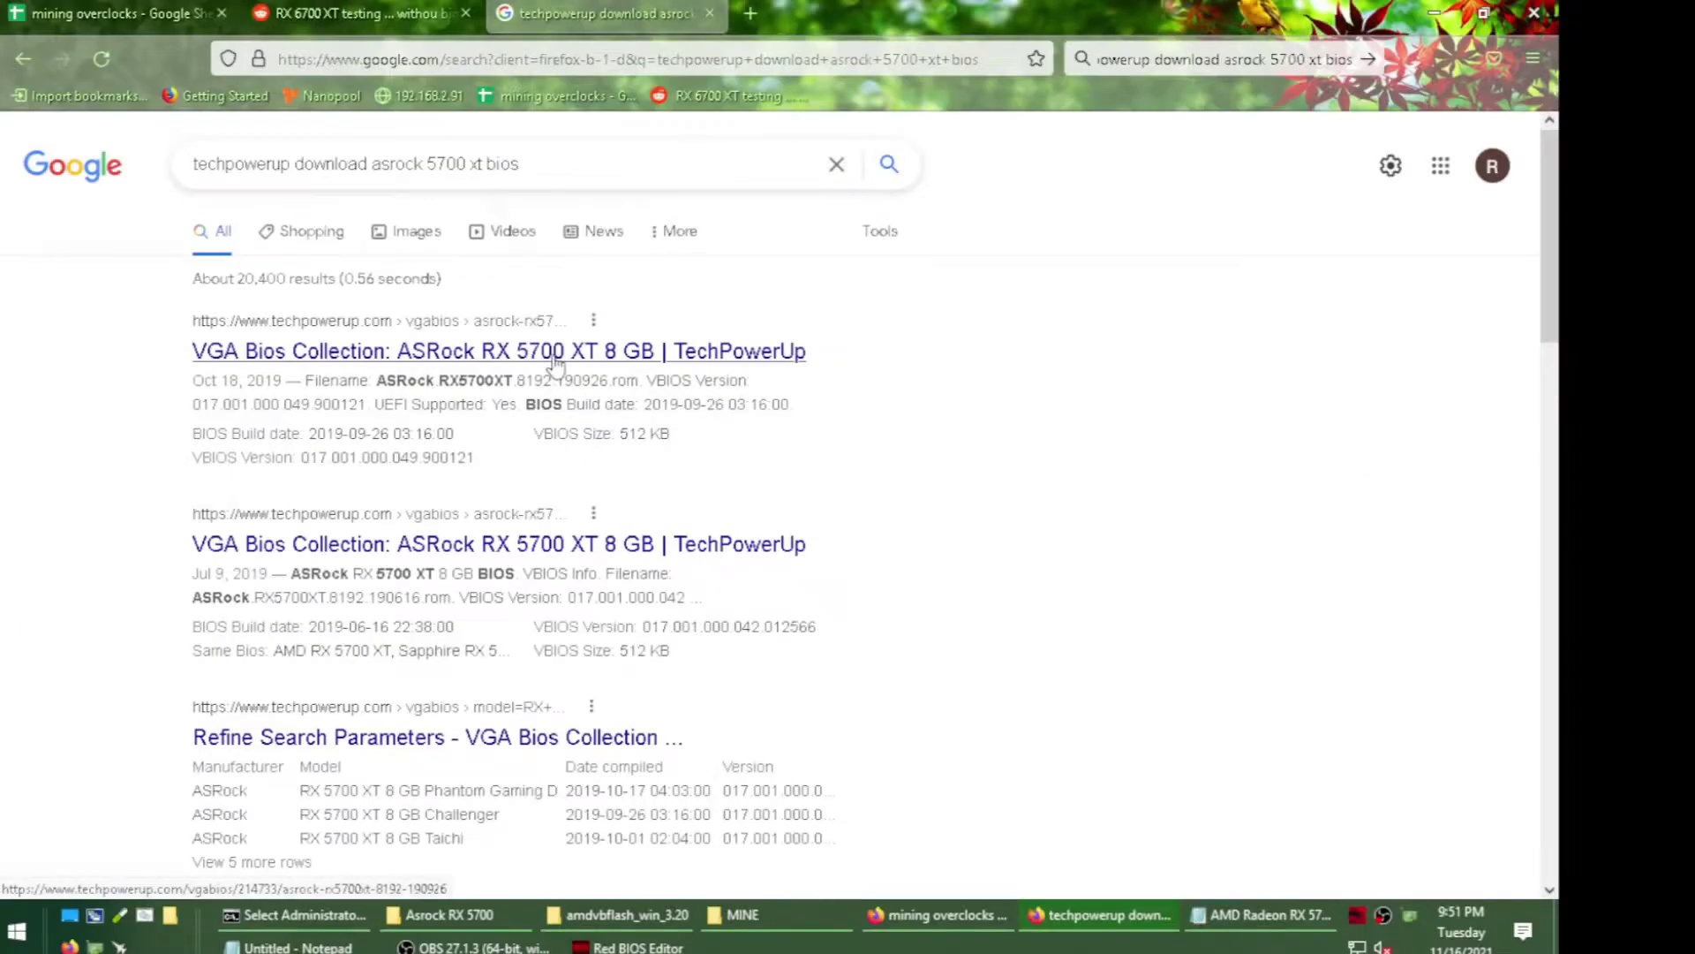
# - Open the first TechPowerUp result for the ASRock RX 5700 XT 8 GB BIOS and highlight the page title
pyautogui.click(552, 349)
pyautogui.scroll(-15, 1066, 426)
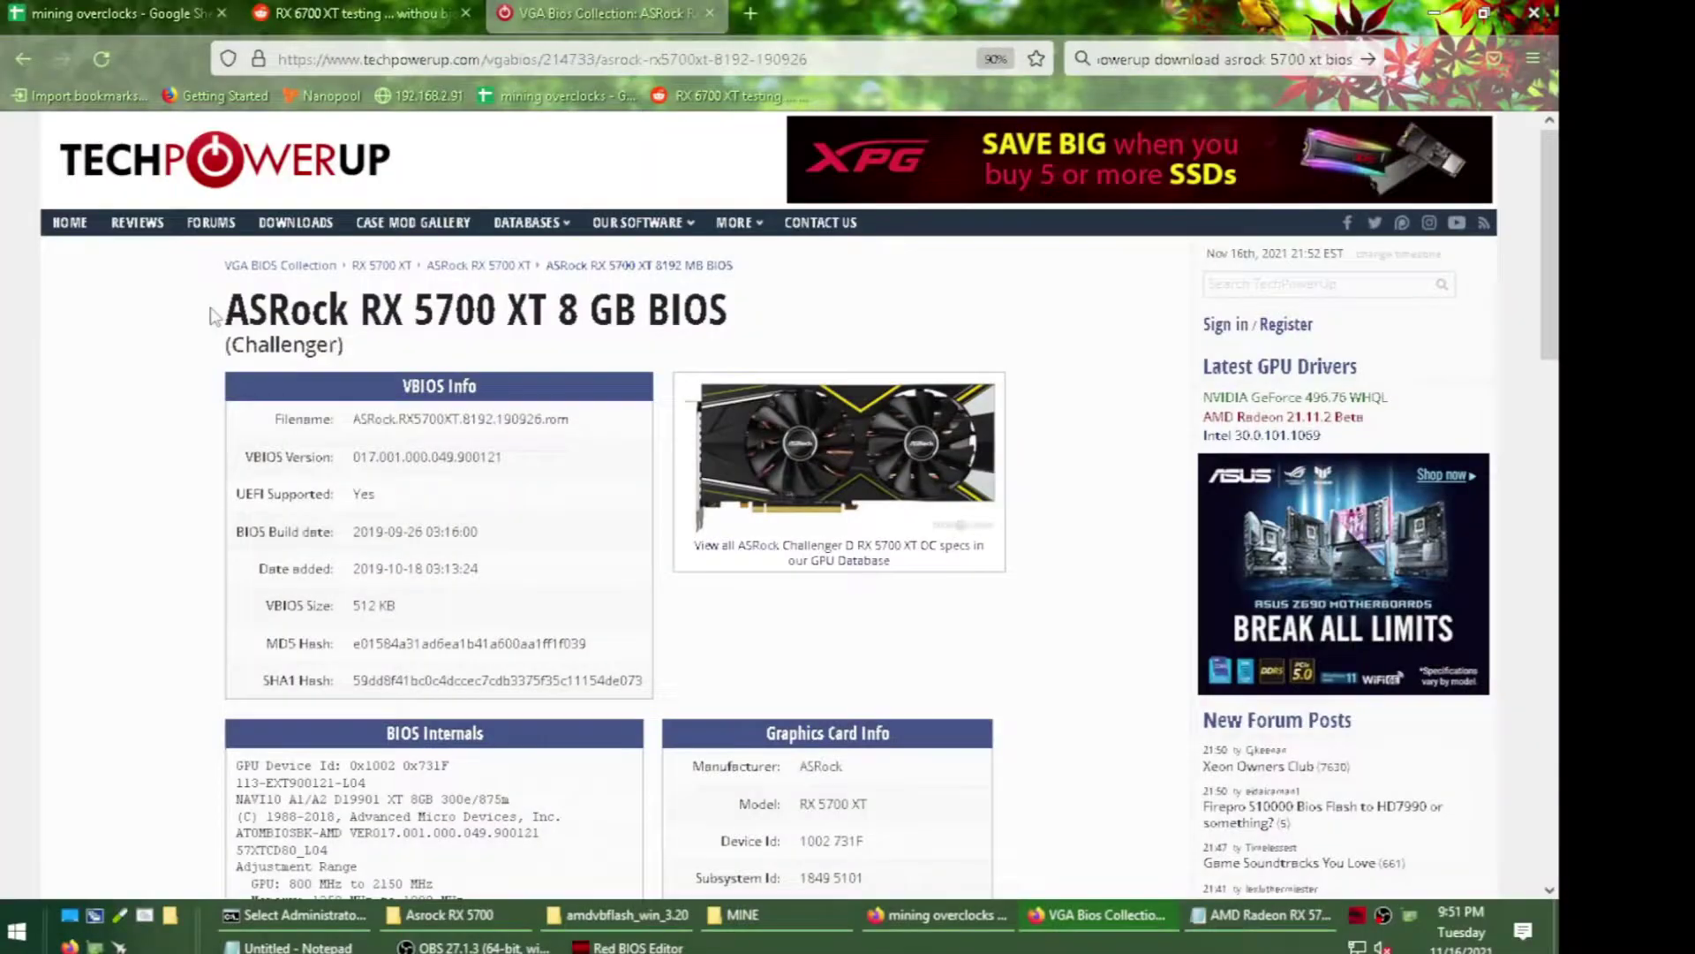
pyautogui.moveTo(221, 318); pyautogui.dragTo(1015, 265)
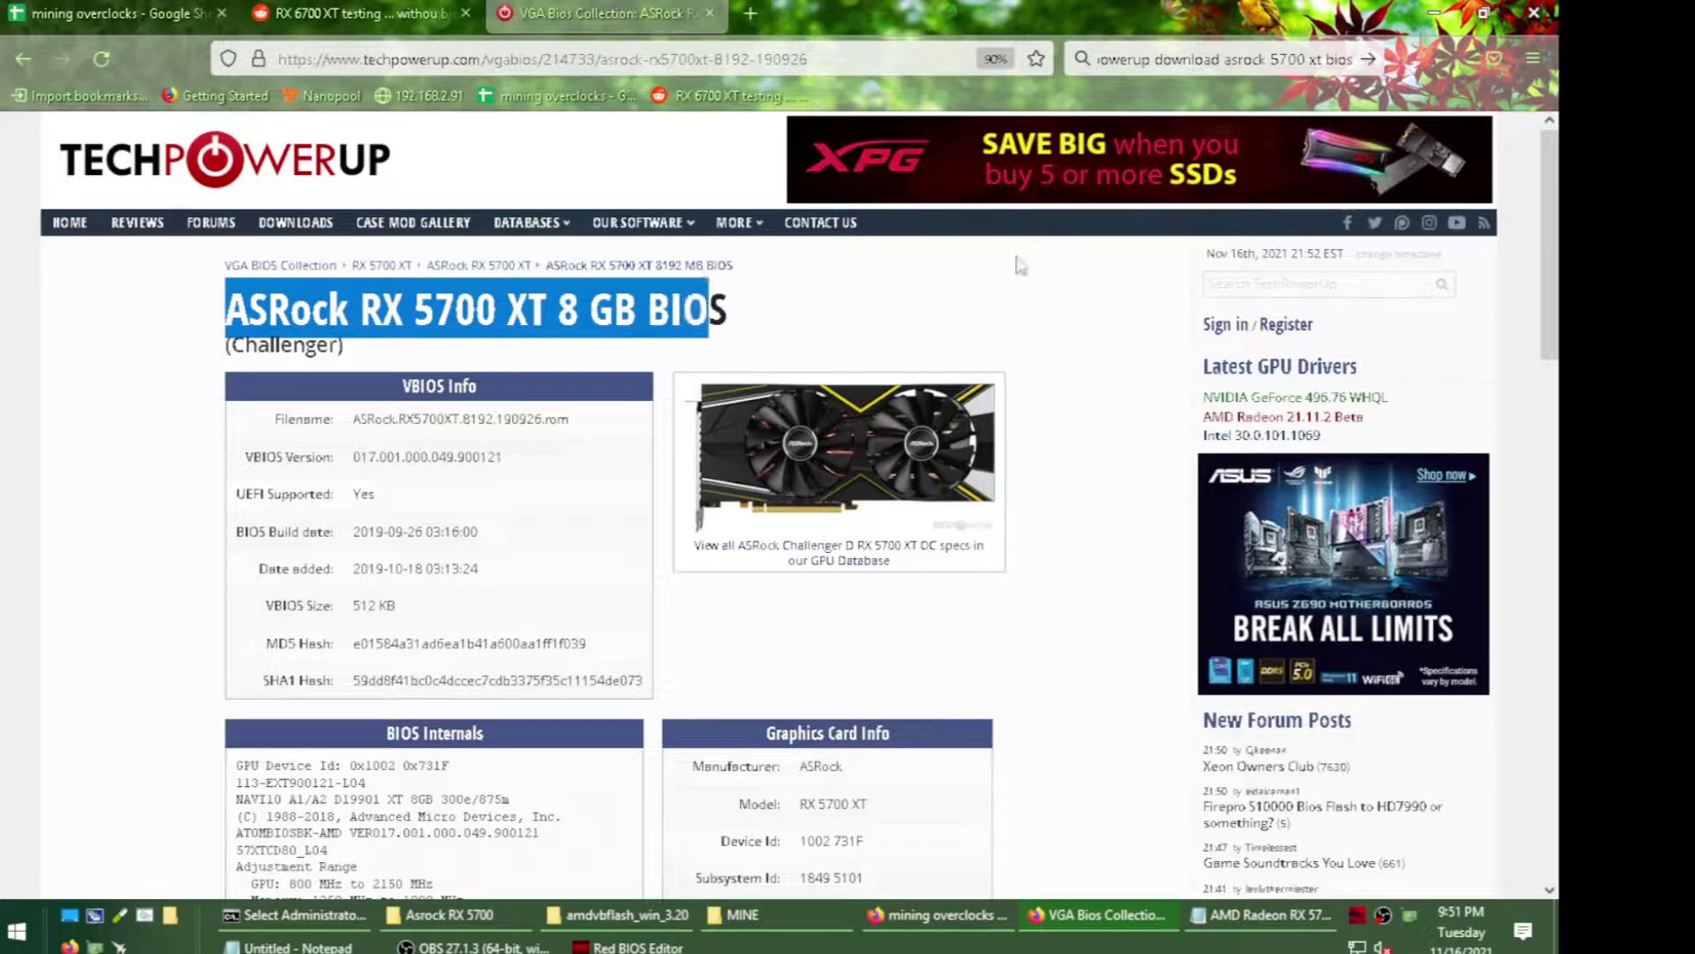
# - Minimize the browser, check the memory types in Red BIOS Editor, and add the heading "SAMSUMG K4Z" above the timing strings in Notepad
pyautogui.click(1434, 13)
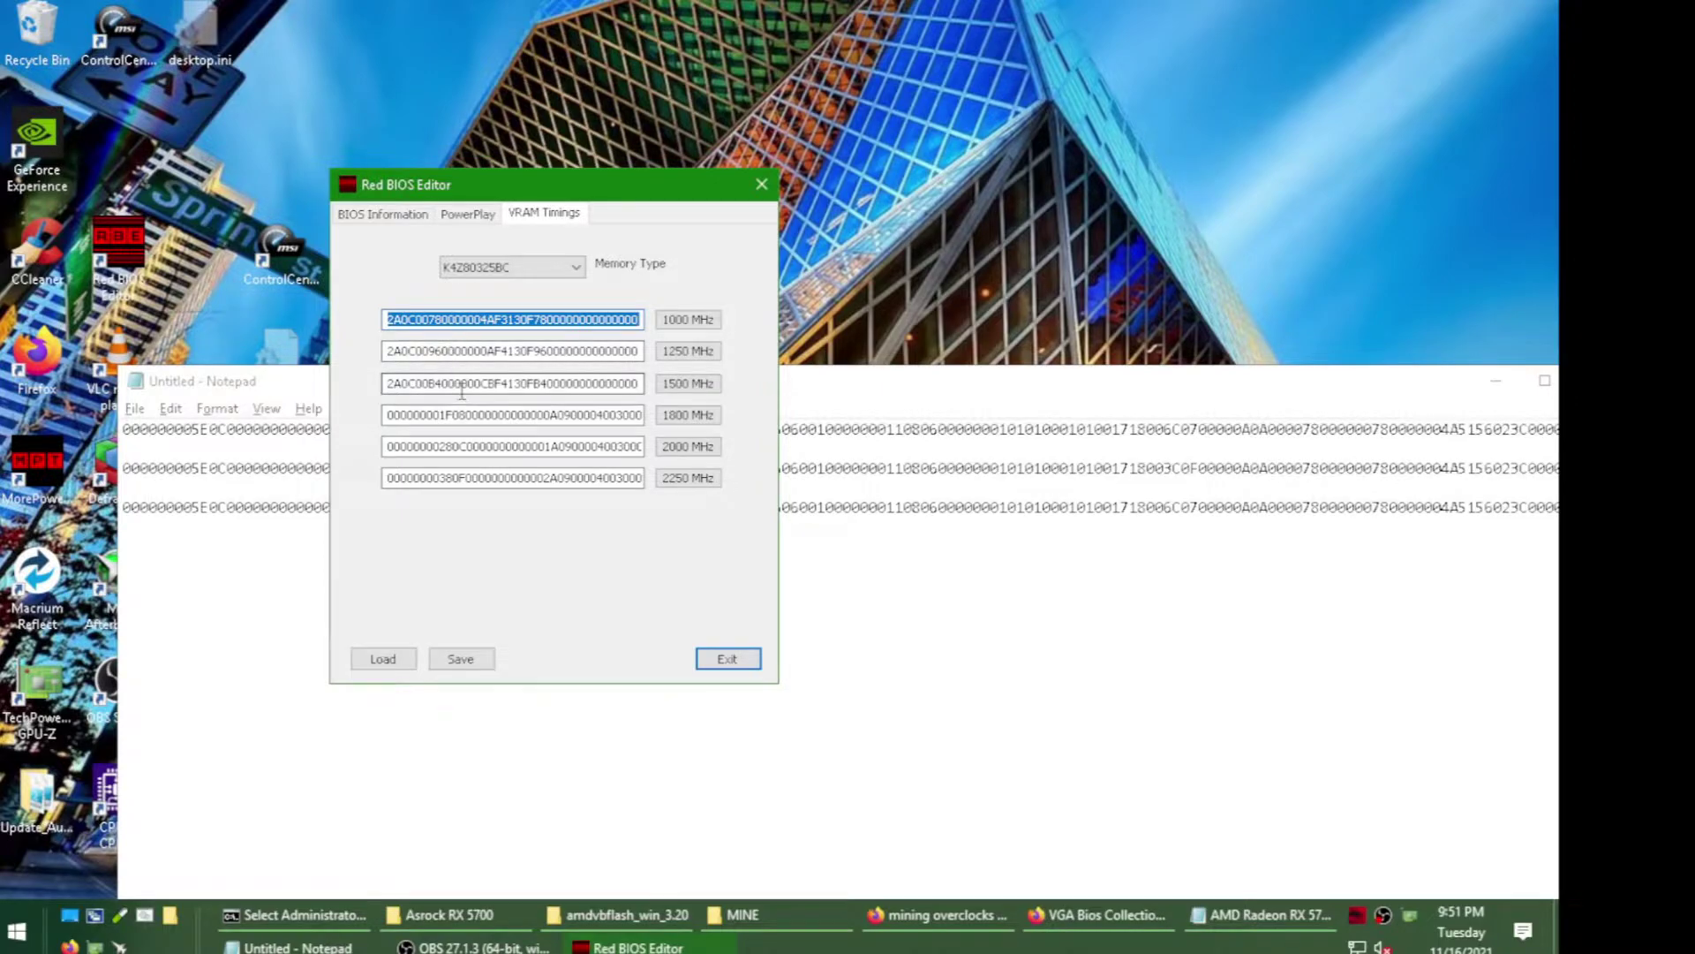
pyautogui.click(535, 268)
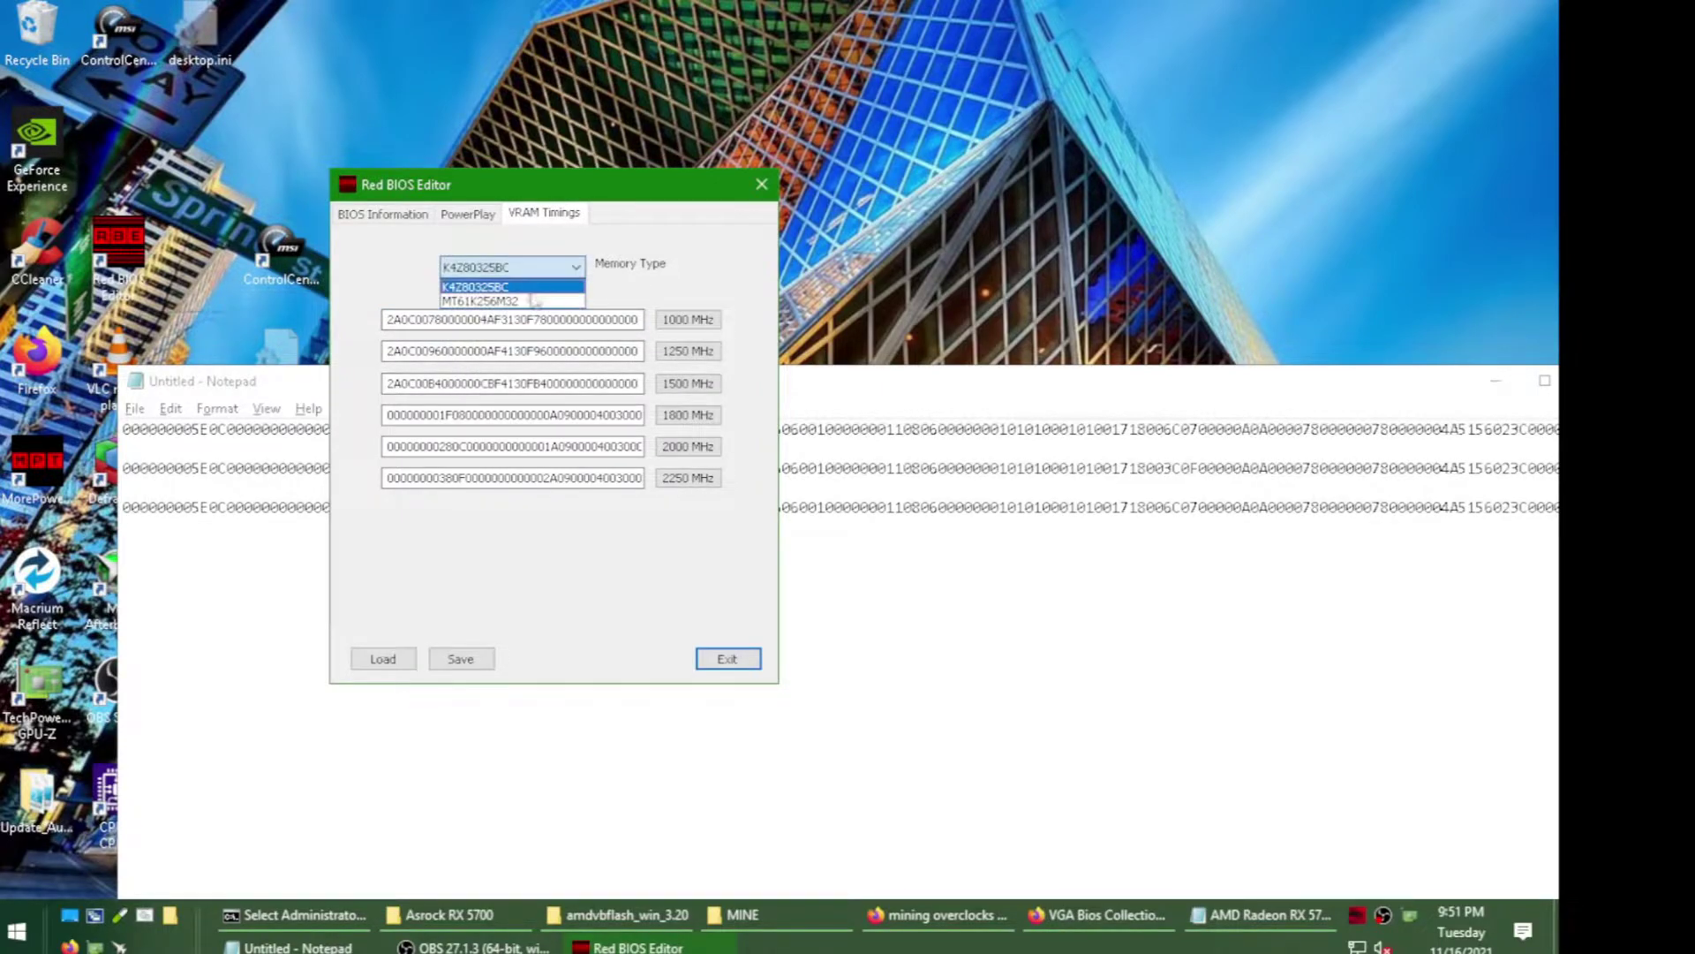
pyautogui.click(235, 560)
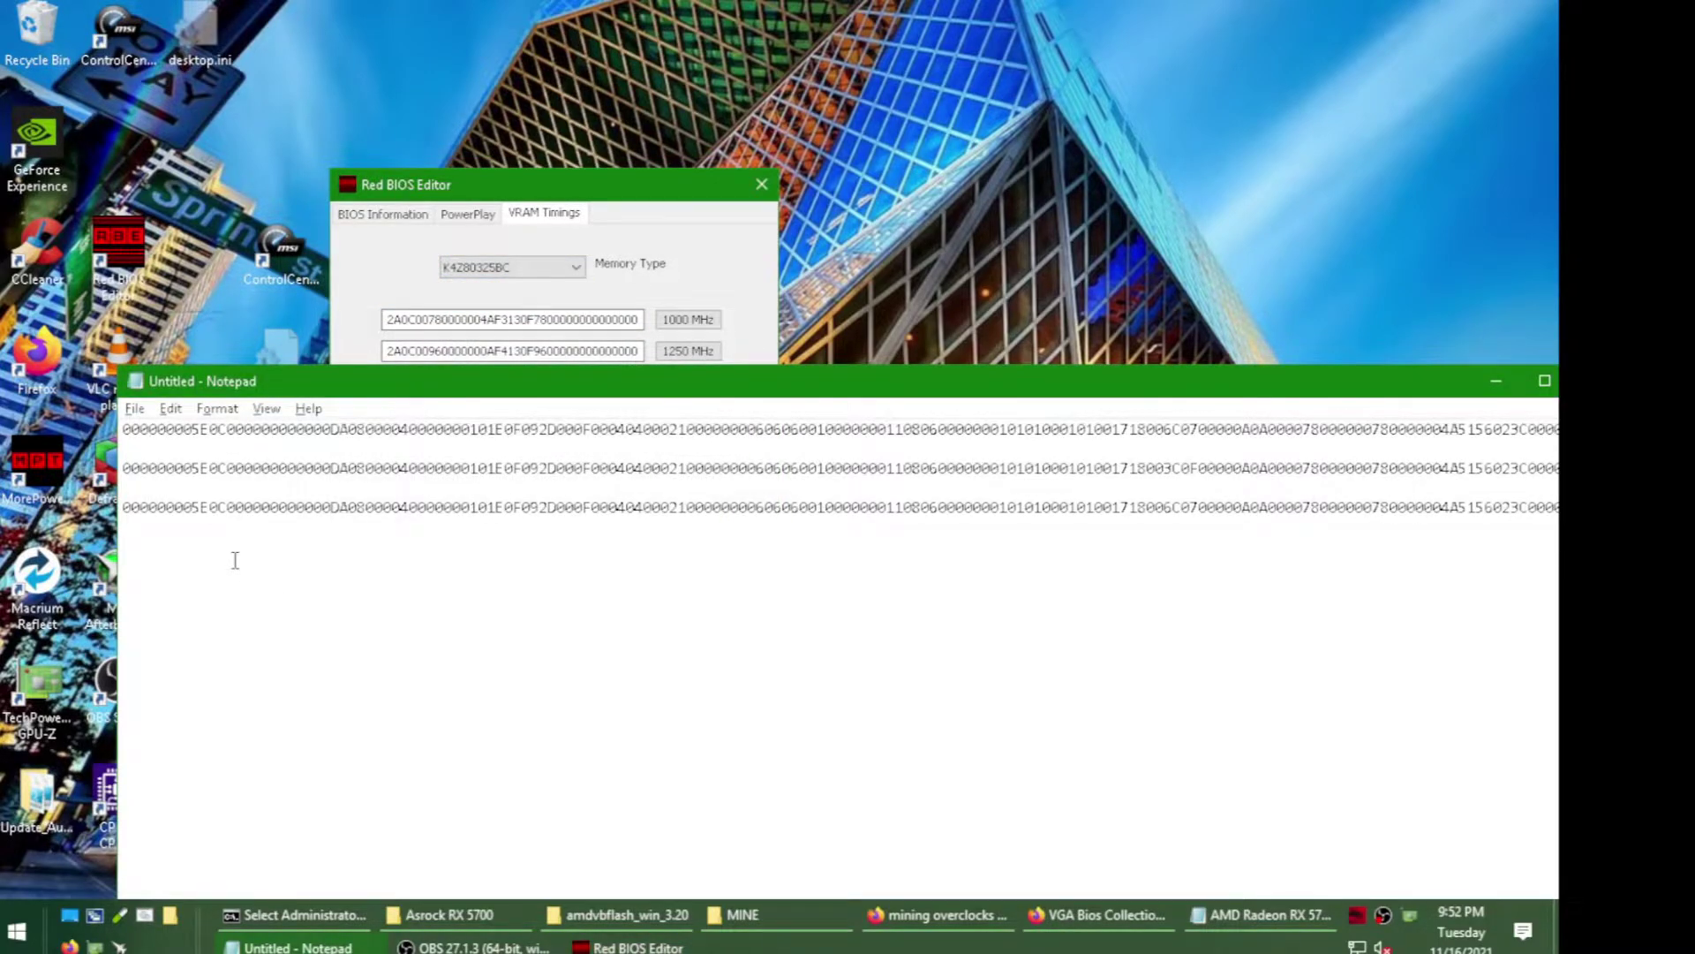
pyautogui.press('Return')
pyautogui.press('Return')
pyautogui.press('Up')
pyautogui.press('Up')
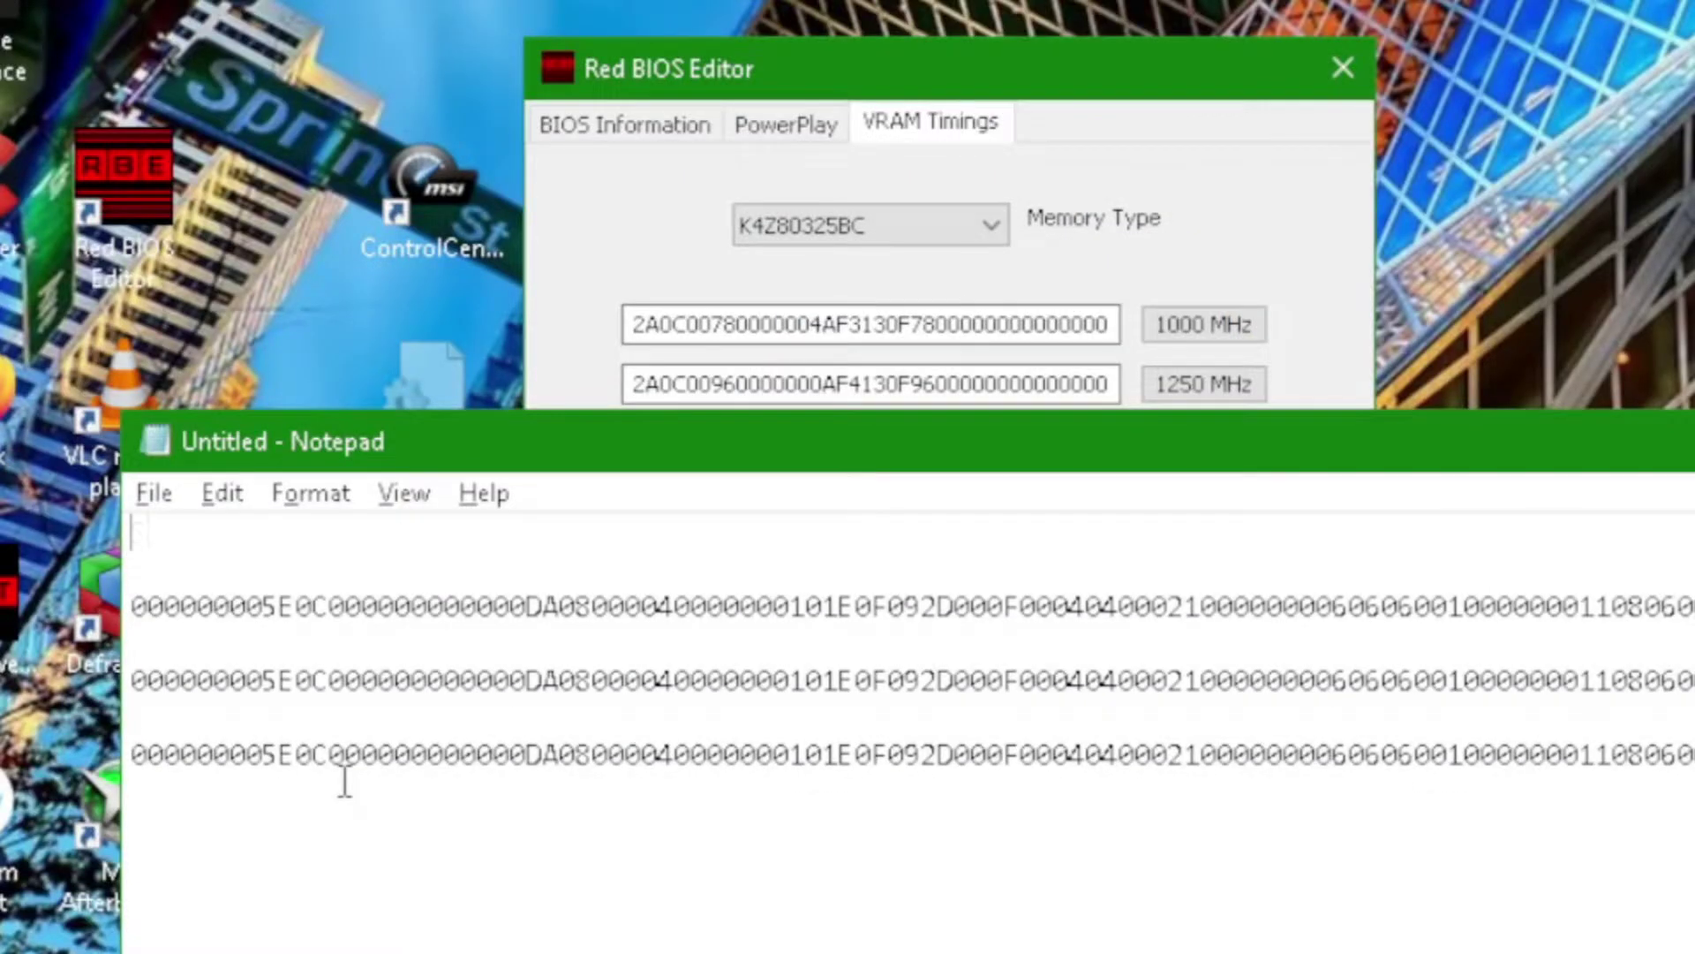
pyautogui.write('SAMSUMG K4Z')
pyautogui.hscroll(5, 907, 680)
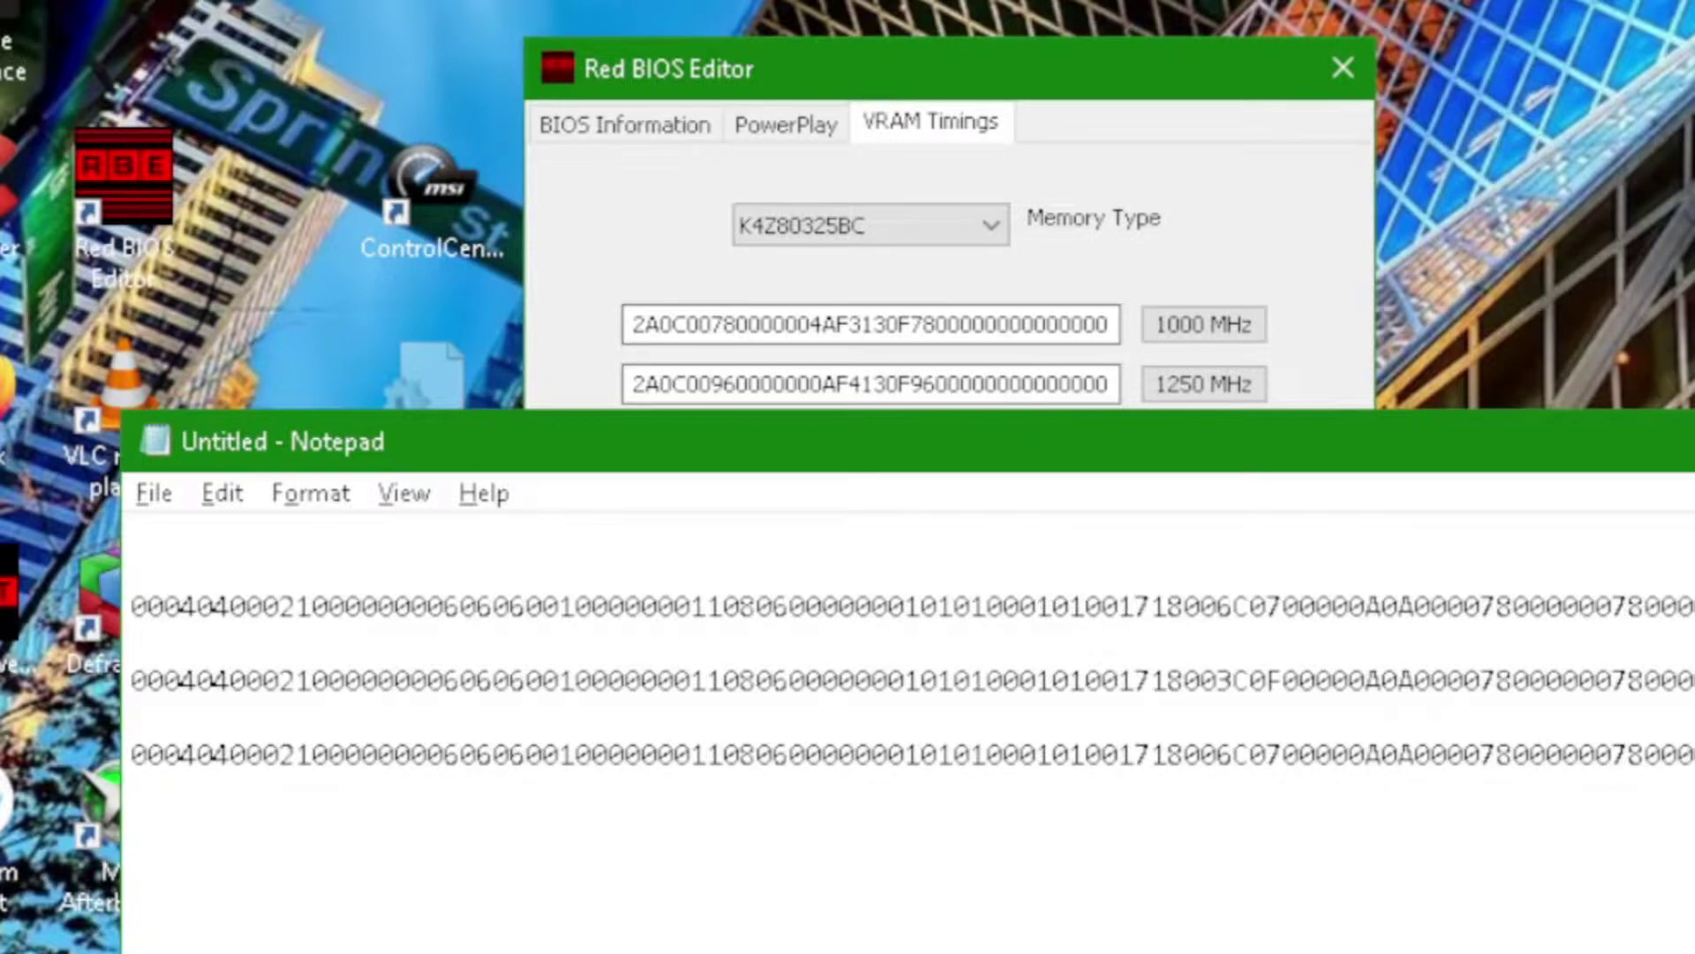
# - Add the heading "MICRON MT6" below the Samsung timing strings in Notepad and keep only the first string
pyautogui.press('Return')
pyautogui.write('MICRON')
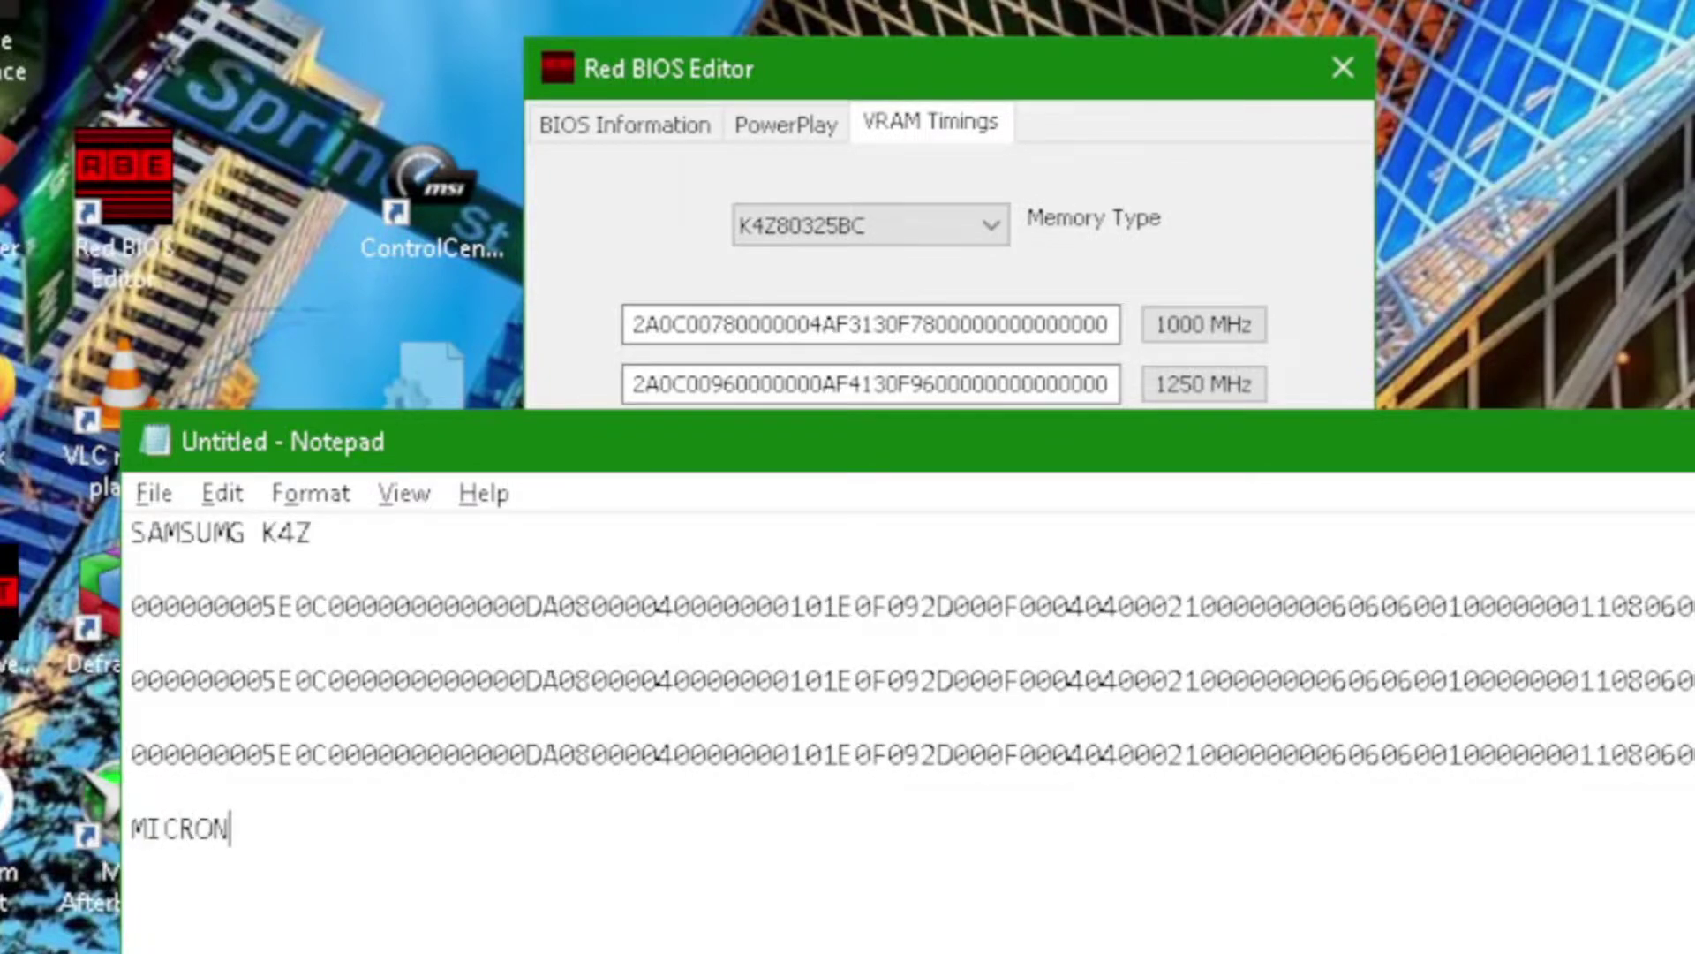
pyautogui.click(854, 237)
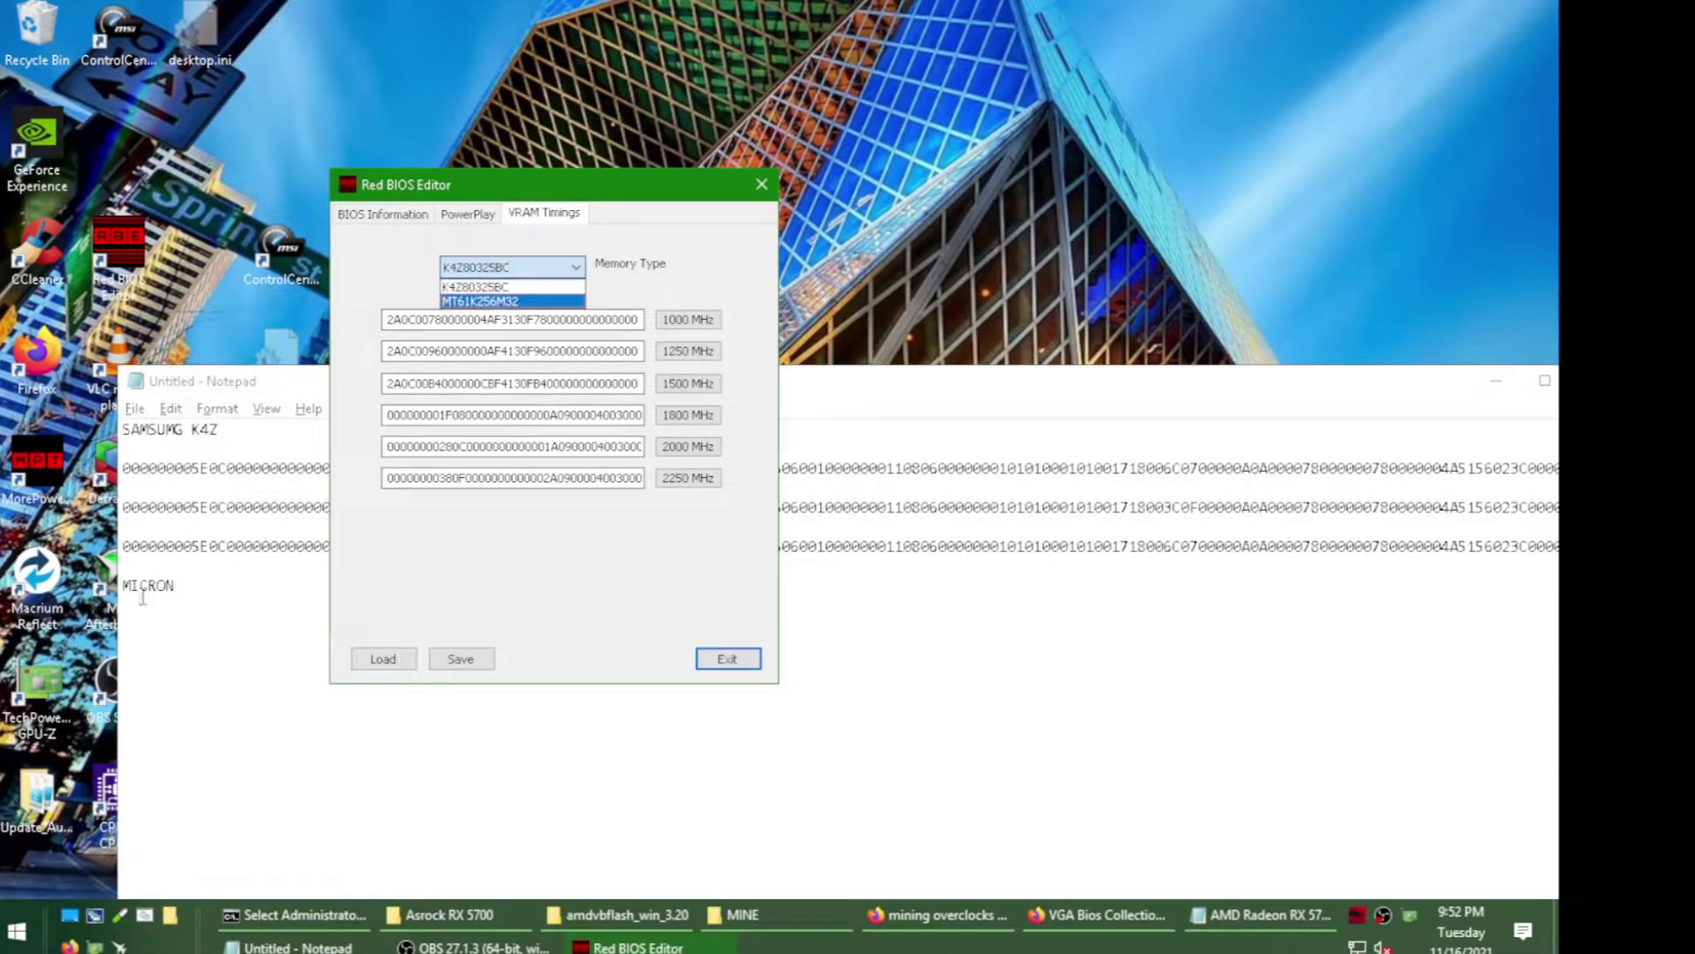
pyautogui.click(196, 605)
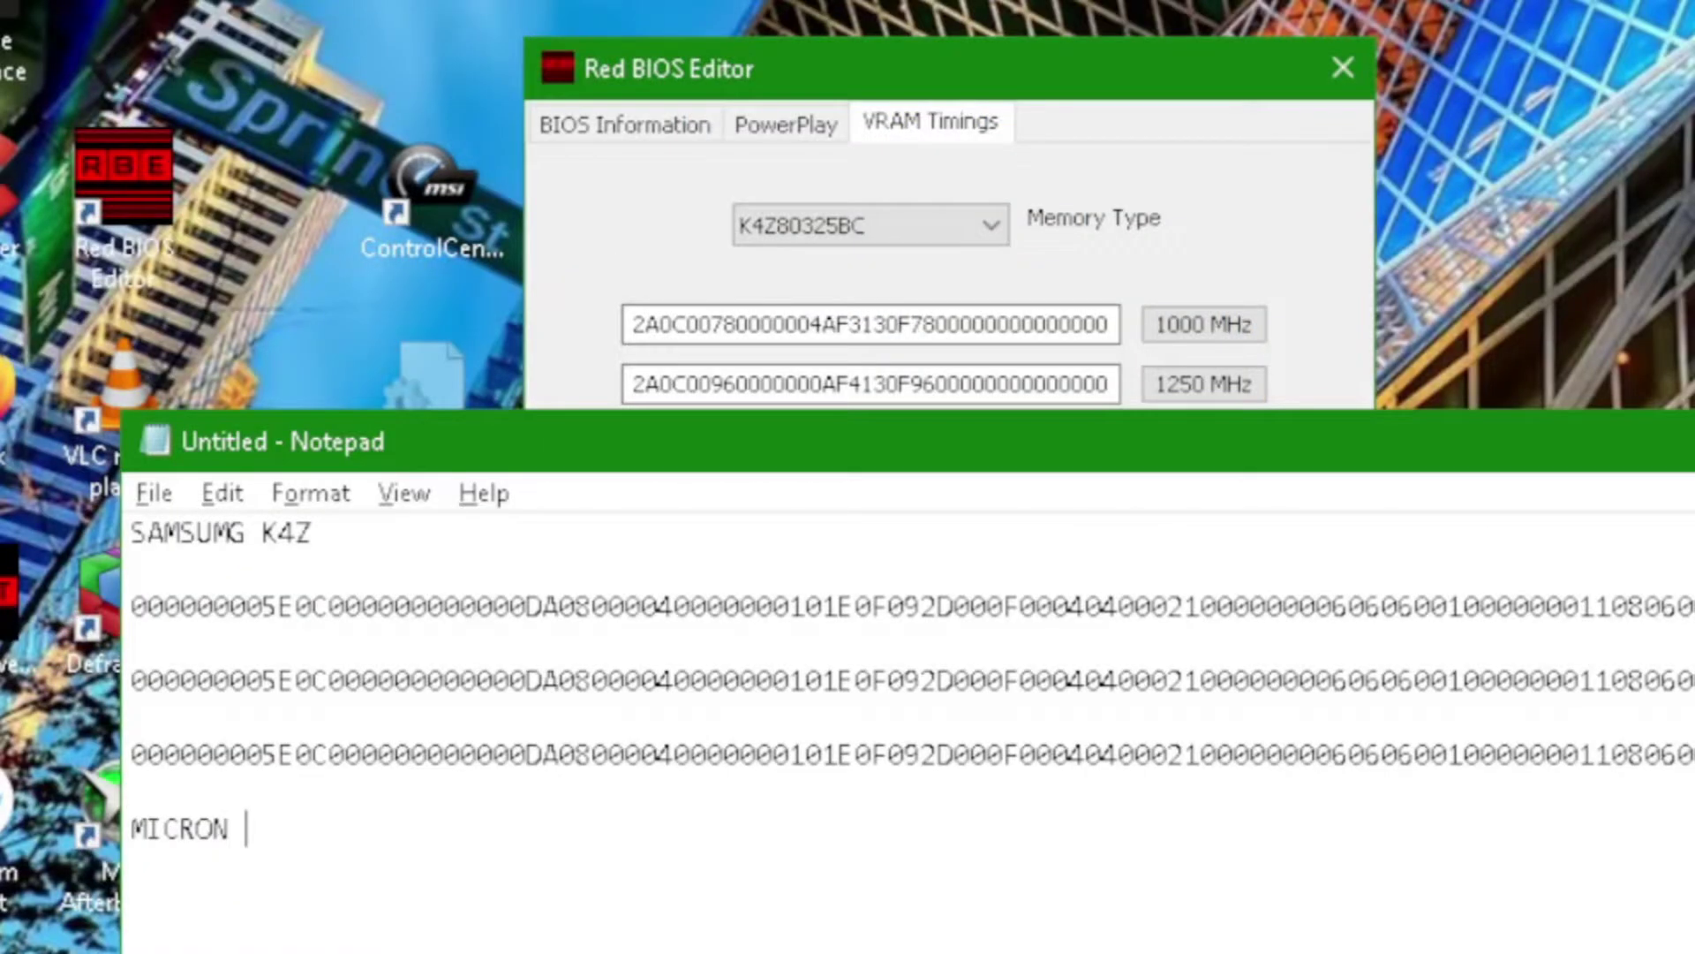
pyautogui.write('M')
pyautogui.write('T6')
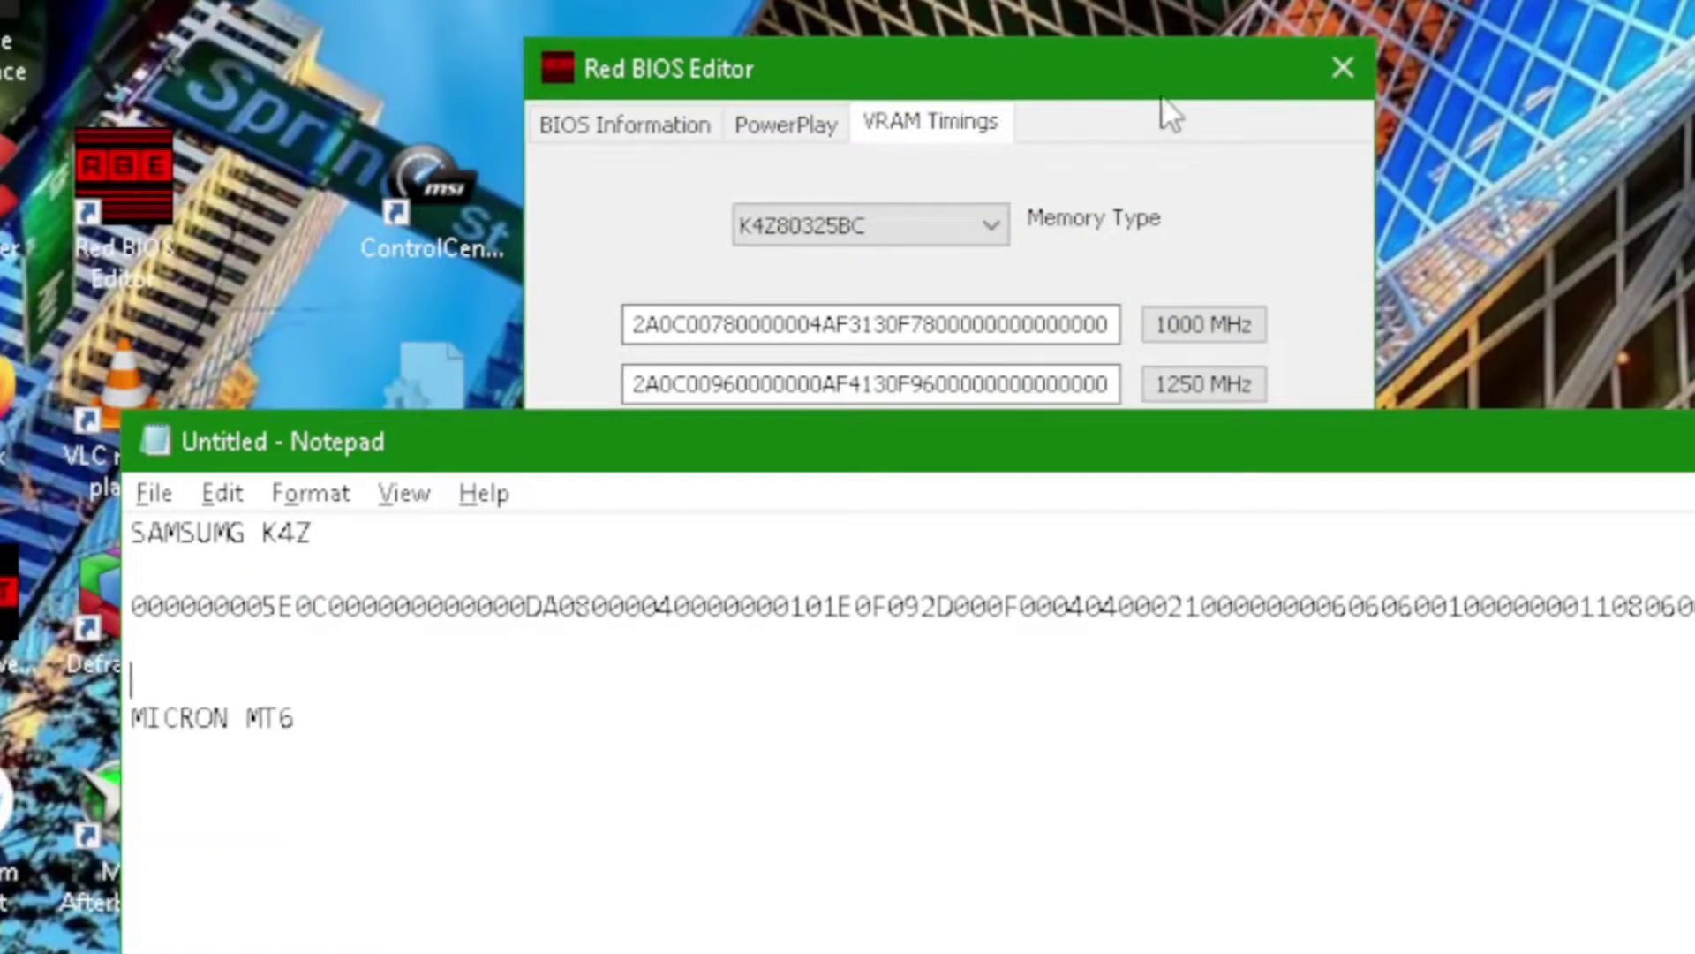
# - Switch to Red BIOS Editor and step through the K4Z80325BC timing strings from 1000 MHz
pyautogui.click(1162, 114)
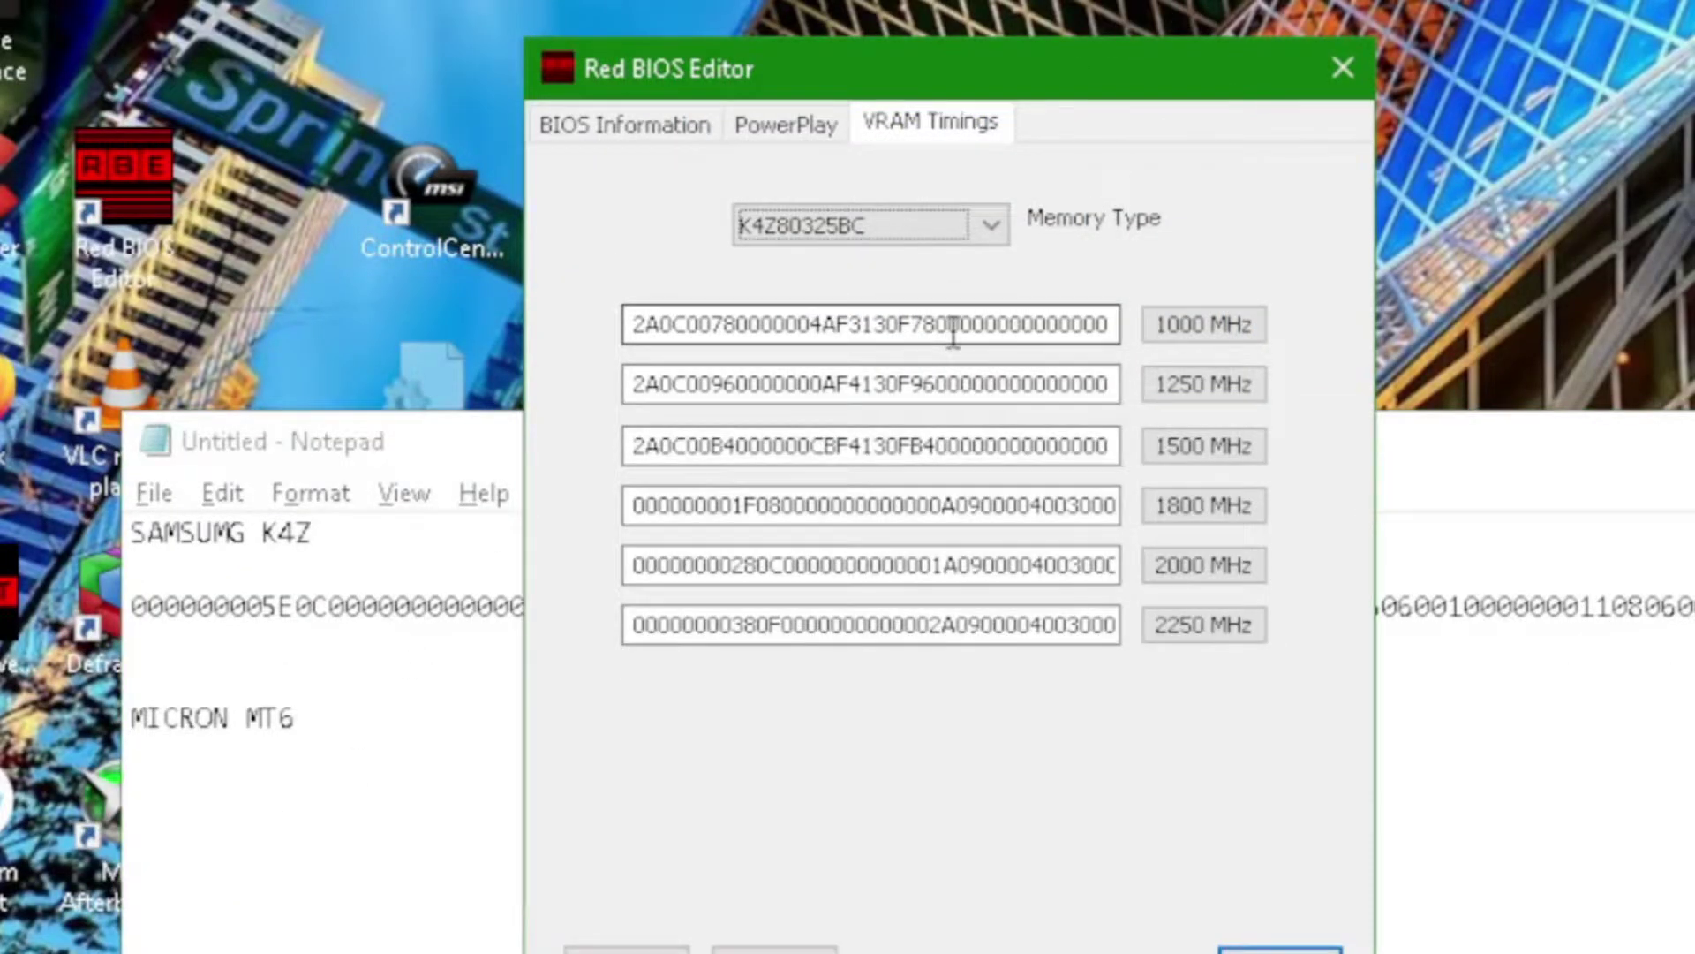
pyautogui.click(639, 328)
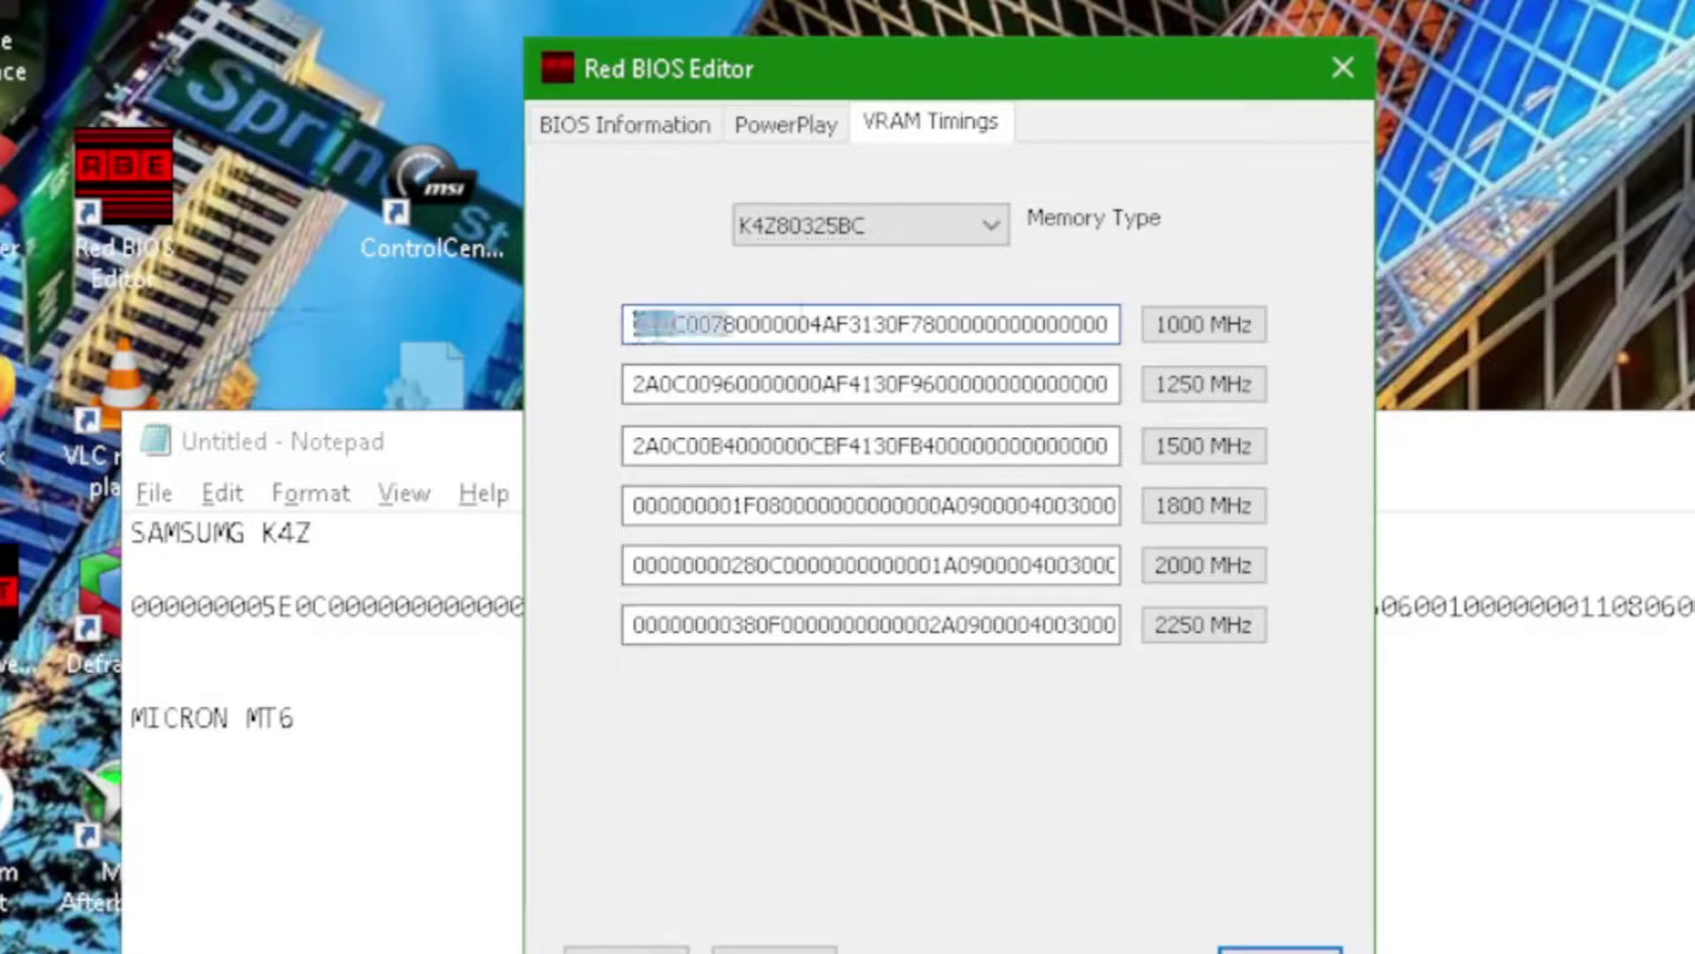
pyautogui.doubleClick(639, 327)
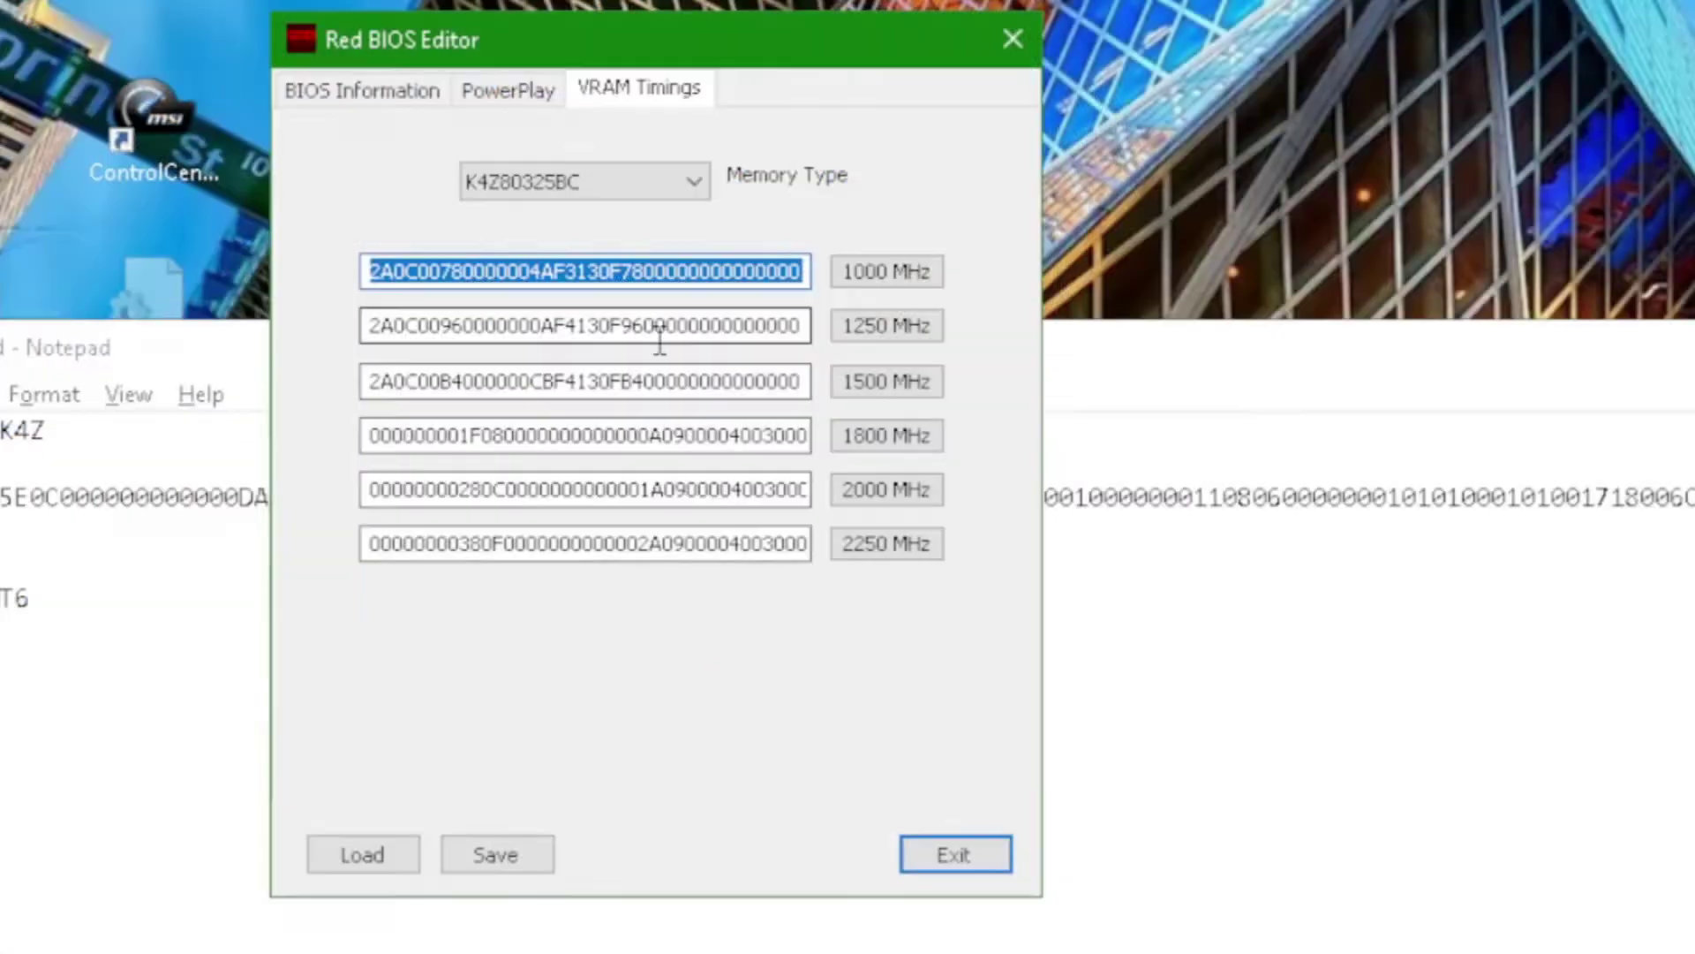
pyautogui.press('Tab')
pyautogui.press('Tab')
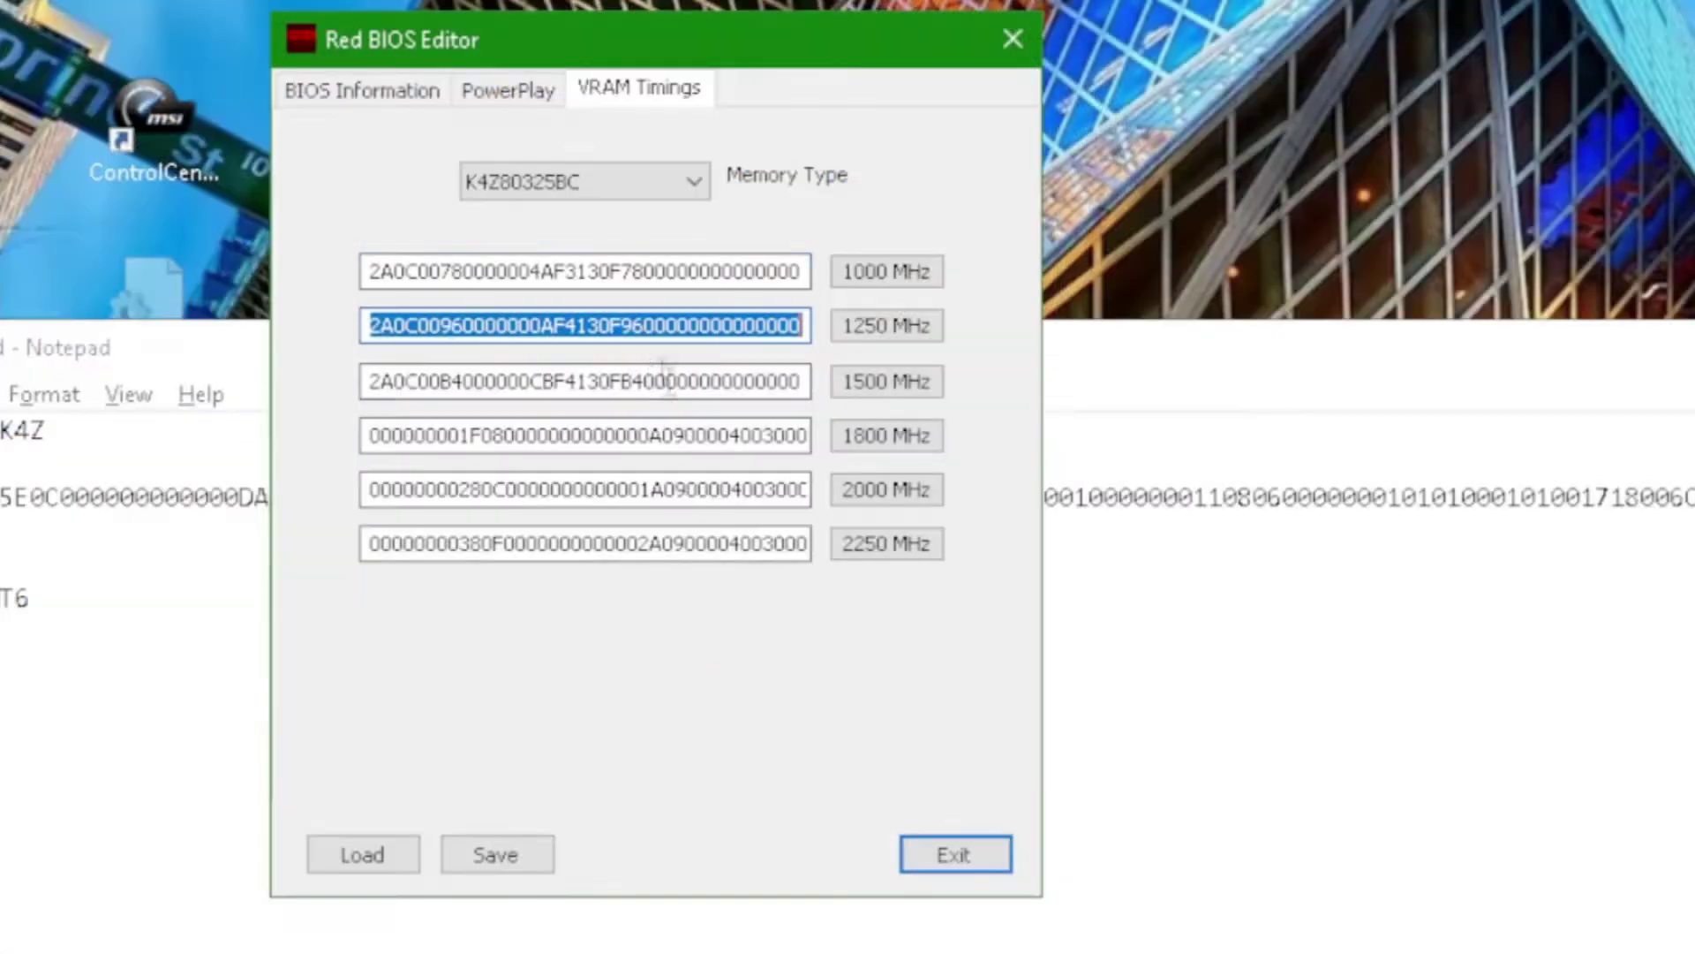
# - Copy the K4Z80325BC timing string at 1500 MHz into the 1800, 2000 and 2250 MHz straps
pyautogui.click(623, 271)
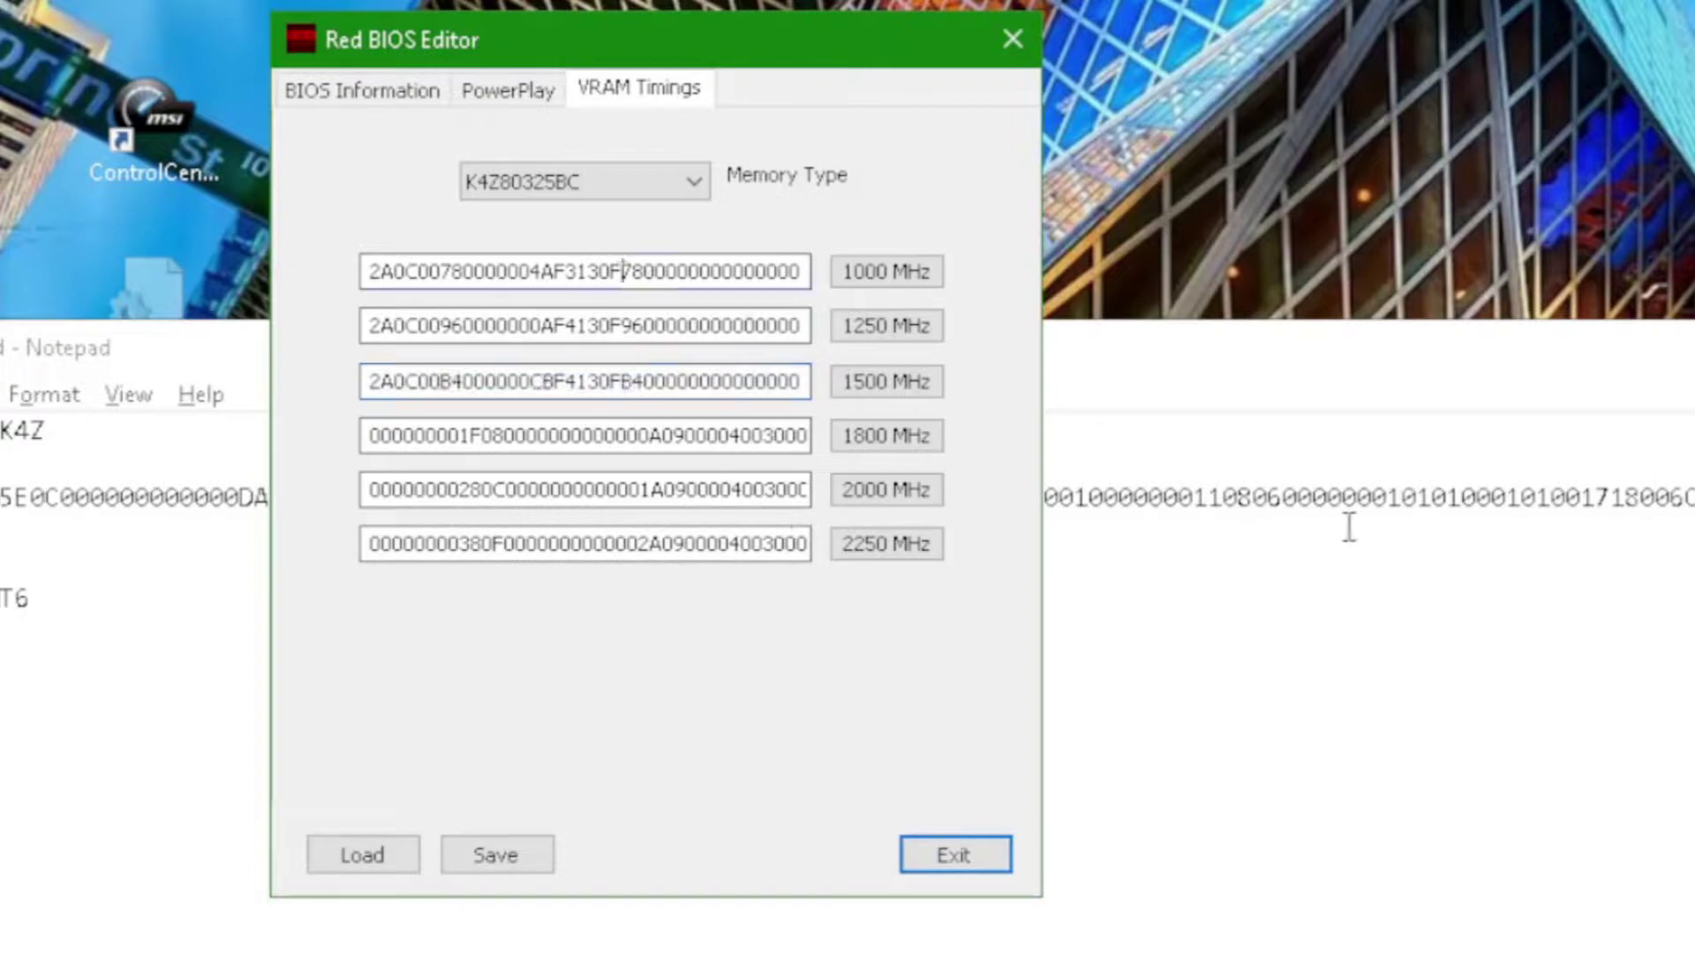
pyautogui.hotkey('ctrl', 'a')
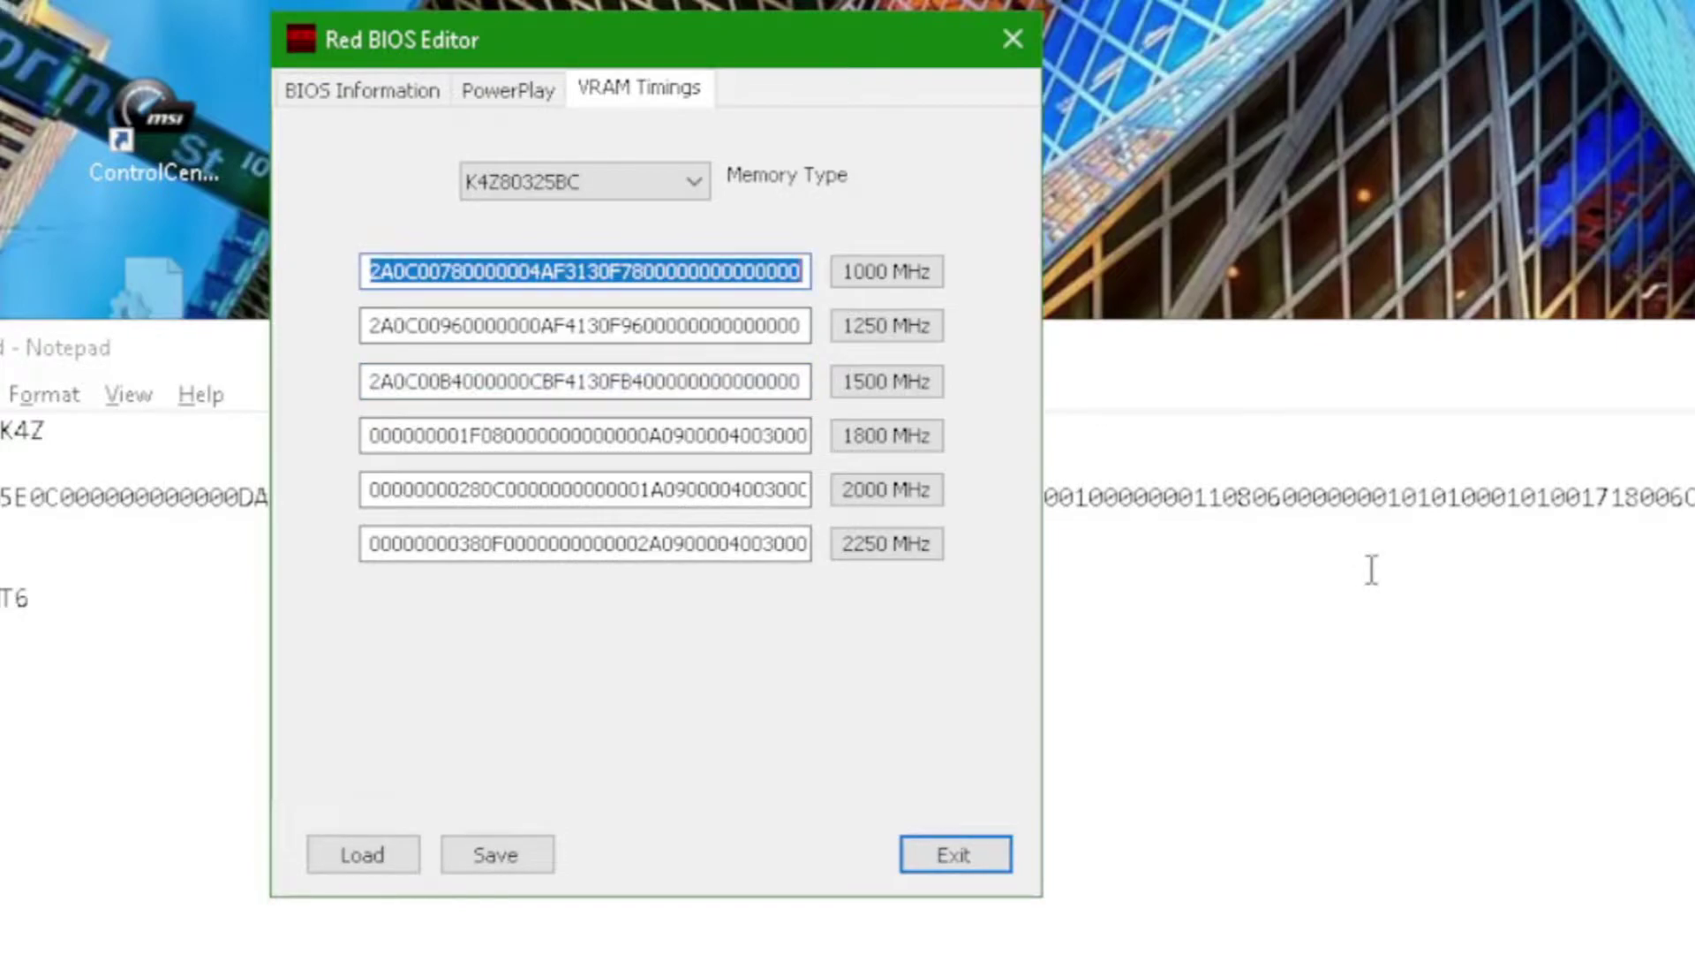
pyautogui.press('Tab')
pyautogui.press('Tab')
pyautogui.hotkey('ctrl', 'c')
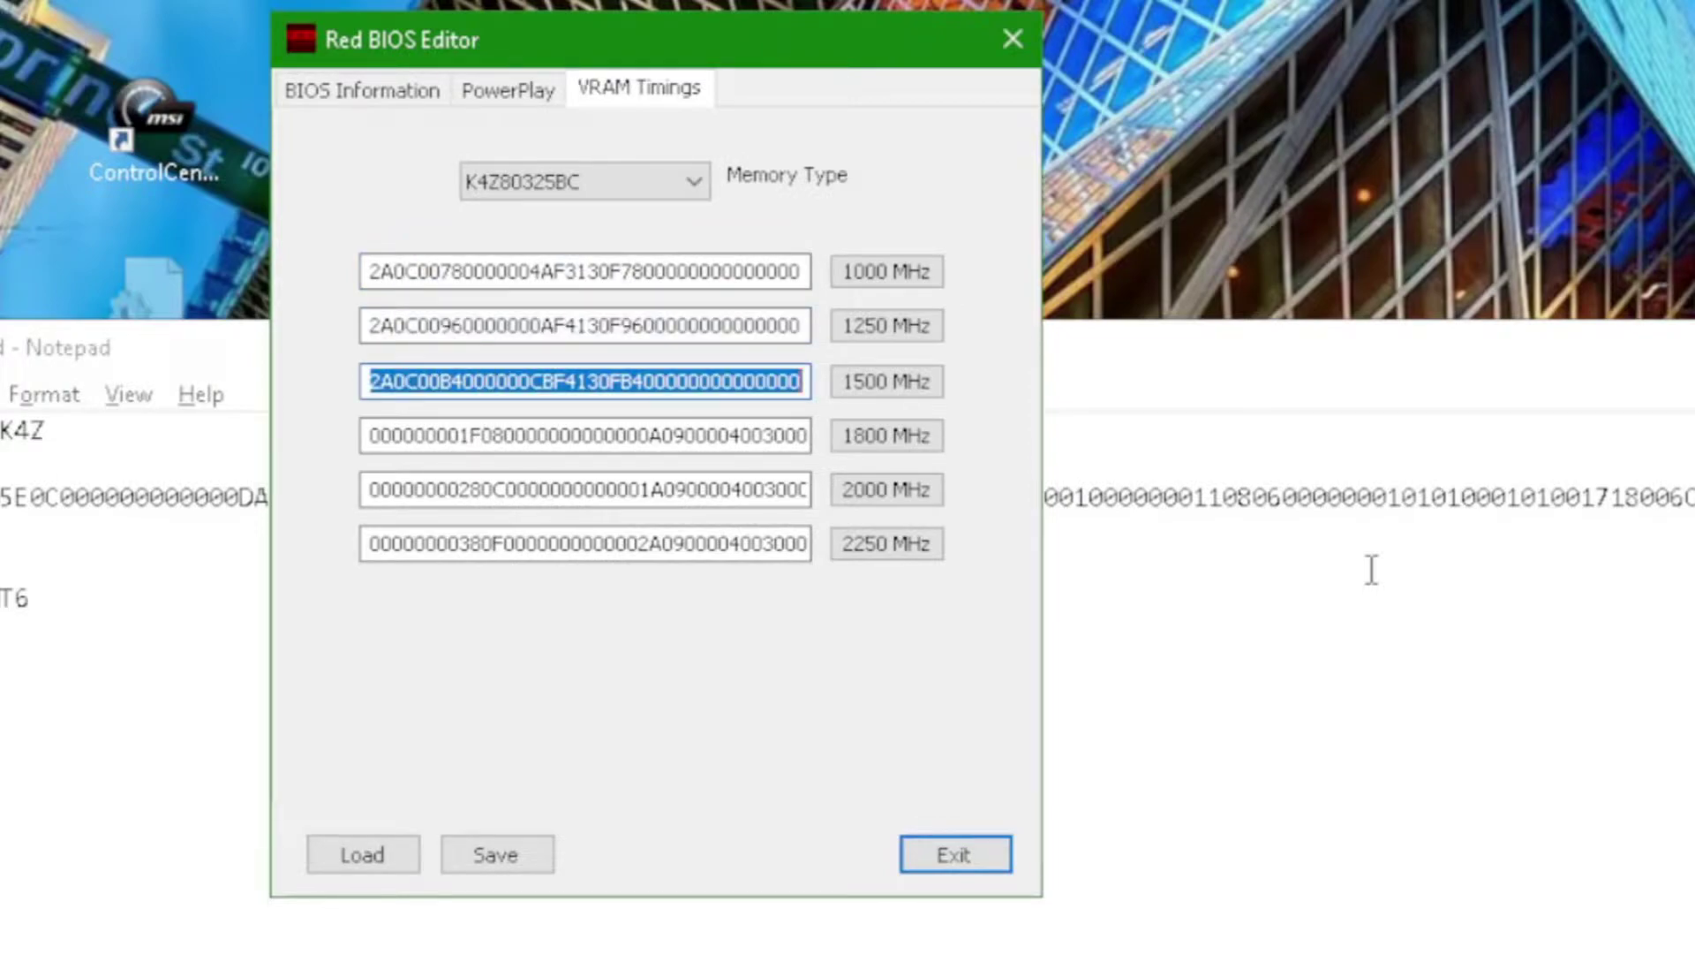
pyautogui.press('Tab')
pyautogui.hotkey('ctrl', 'v')
pyautogui.hotkey('ctrl', 'v')
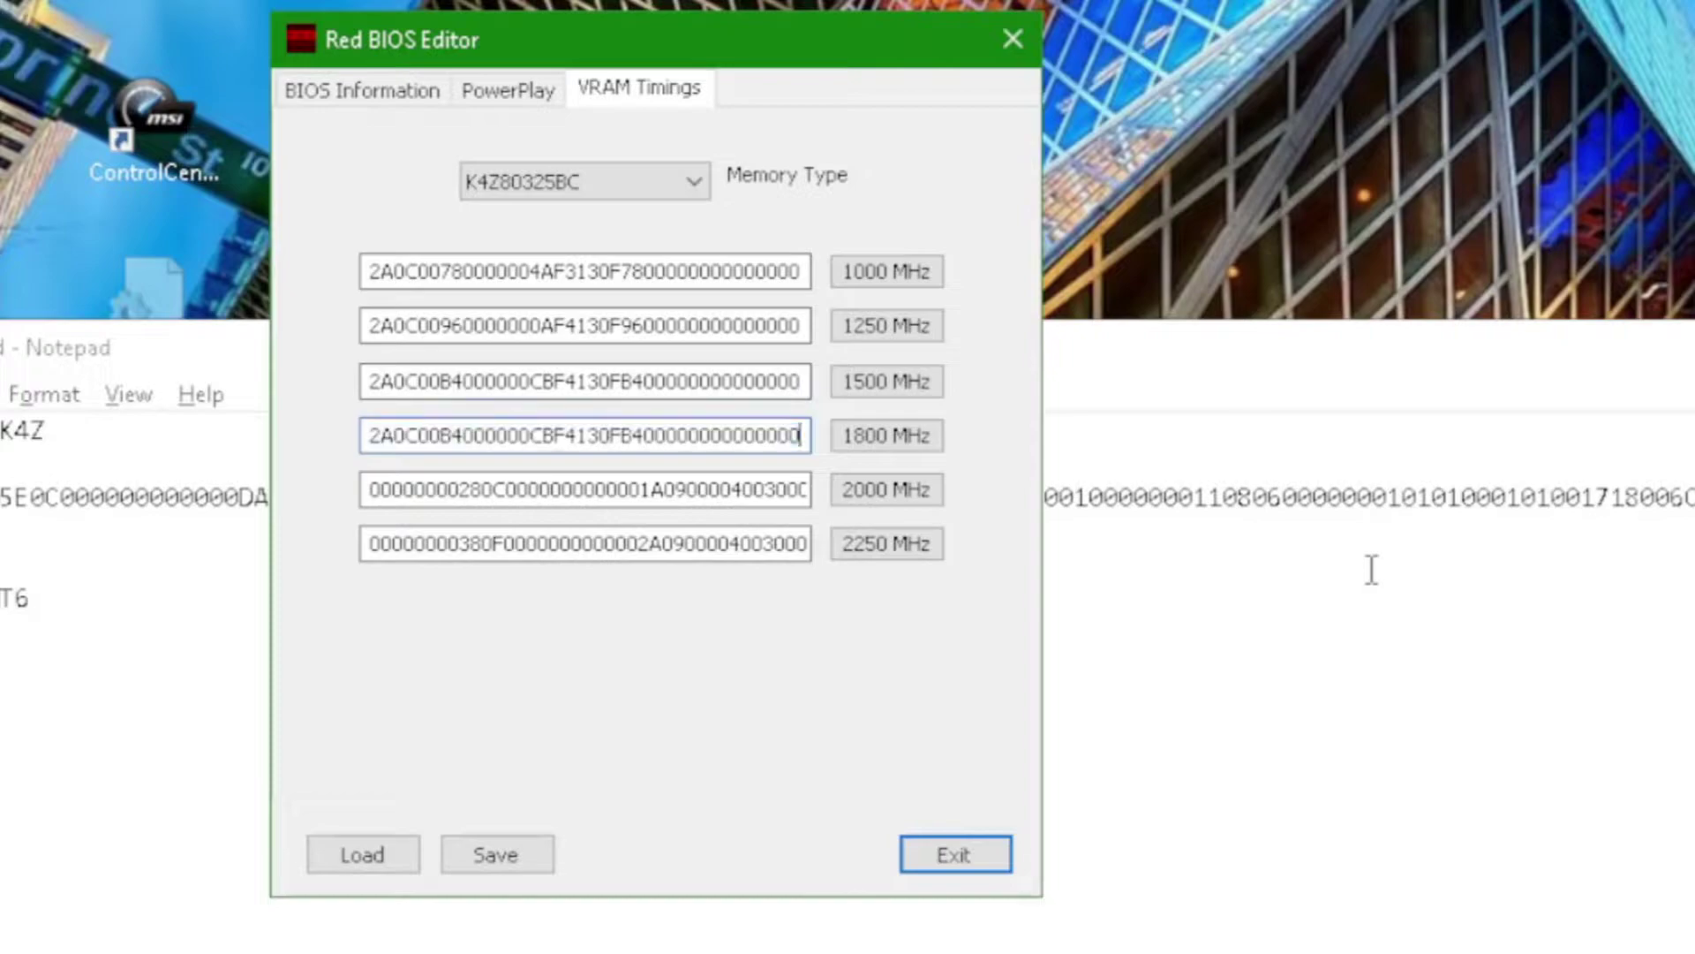
pyautogui.press('Tab')
pyautogui.hotkey('ctrl', 'v')
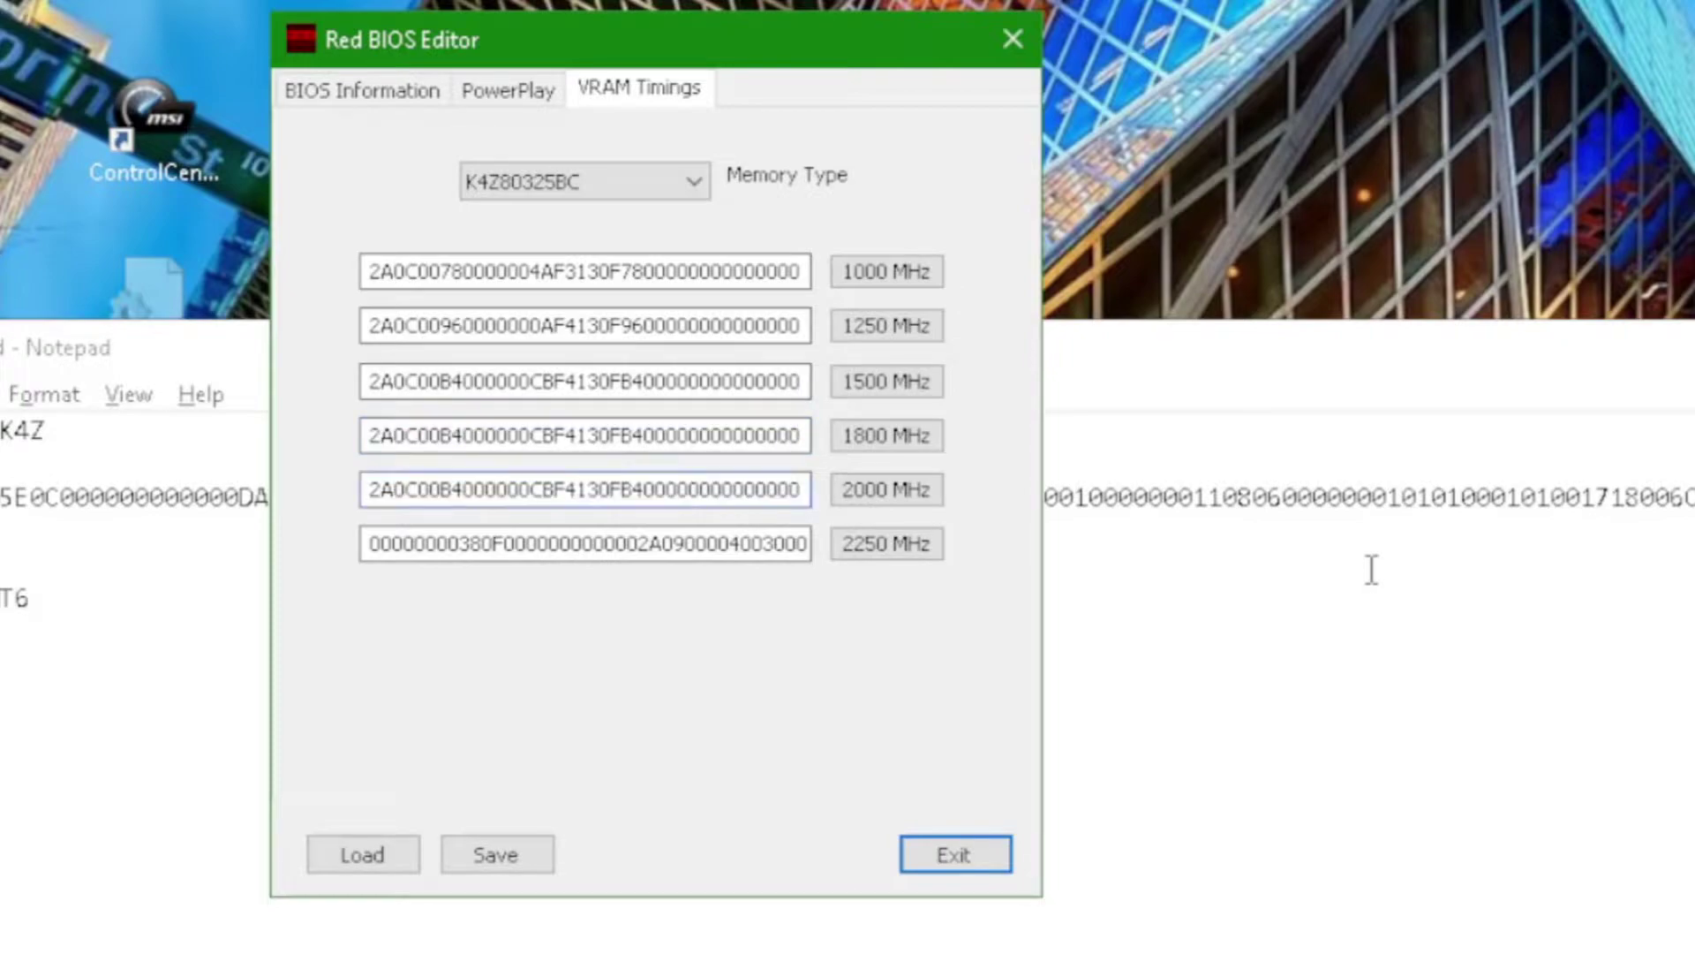
pyautogui.press('Tab')
pyautogui.hotkey('ctrl', 'v')
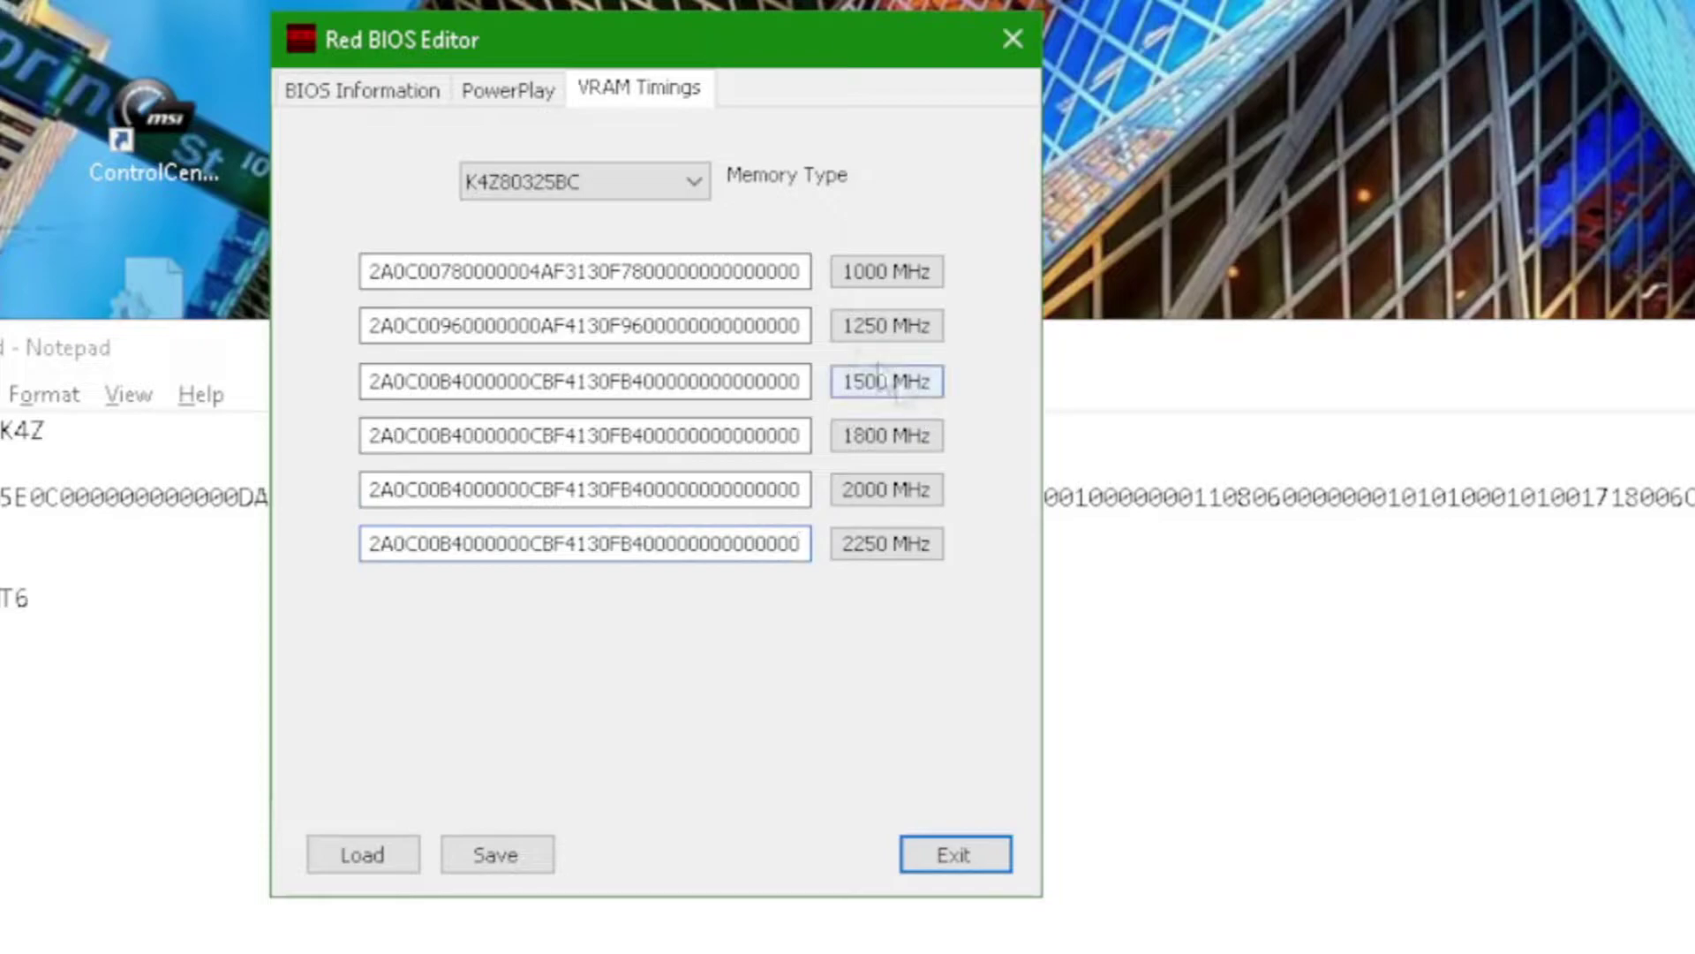
# - Change the memory type to MT61K256M32 and copy its 1500 MHz timing string
pyautogui.click(631, 181)
pyautogui.click(618, 238)
pyautogui.click(608, 271)
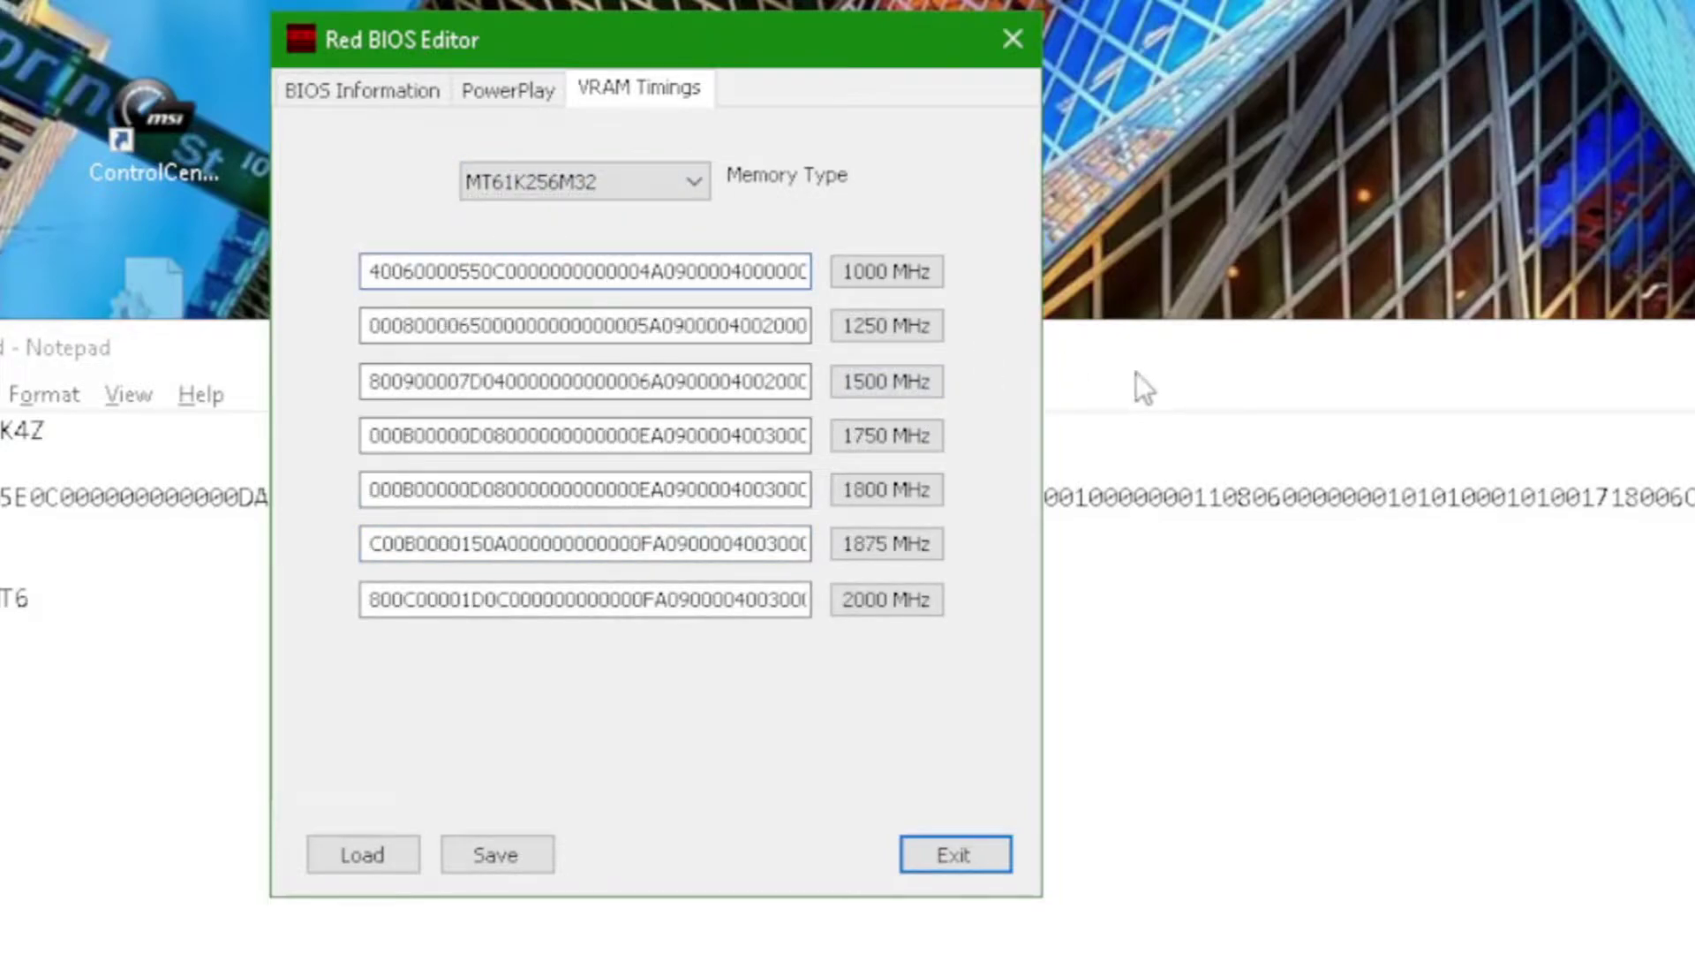
pyautogui.hotkey('ctrl', 'a')
pyautogui.press('Tab')
pyautogui.hotkey('ctrl', 'v')
pyautogui.press('Tab')
pyautogui.hotkey('ctrl', 'v')
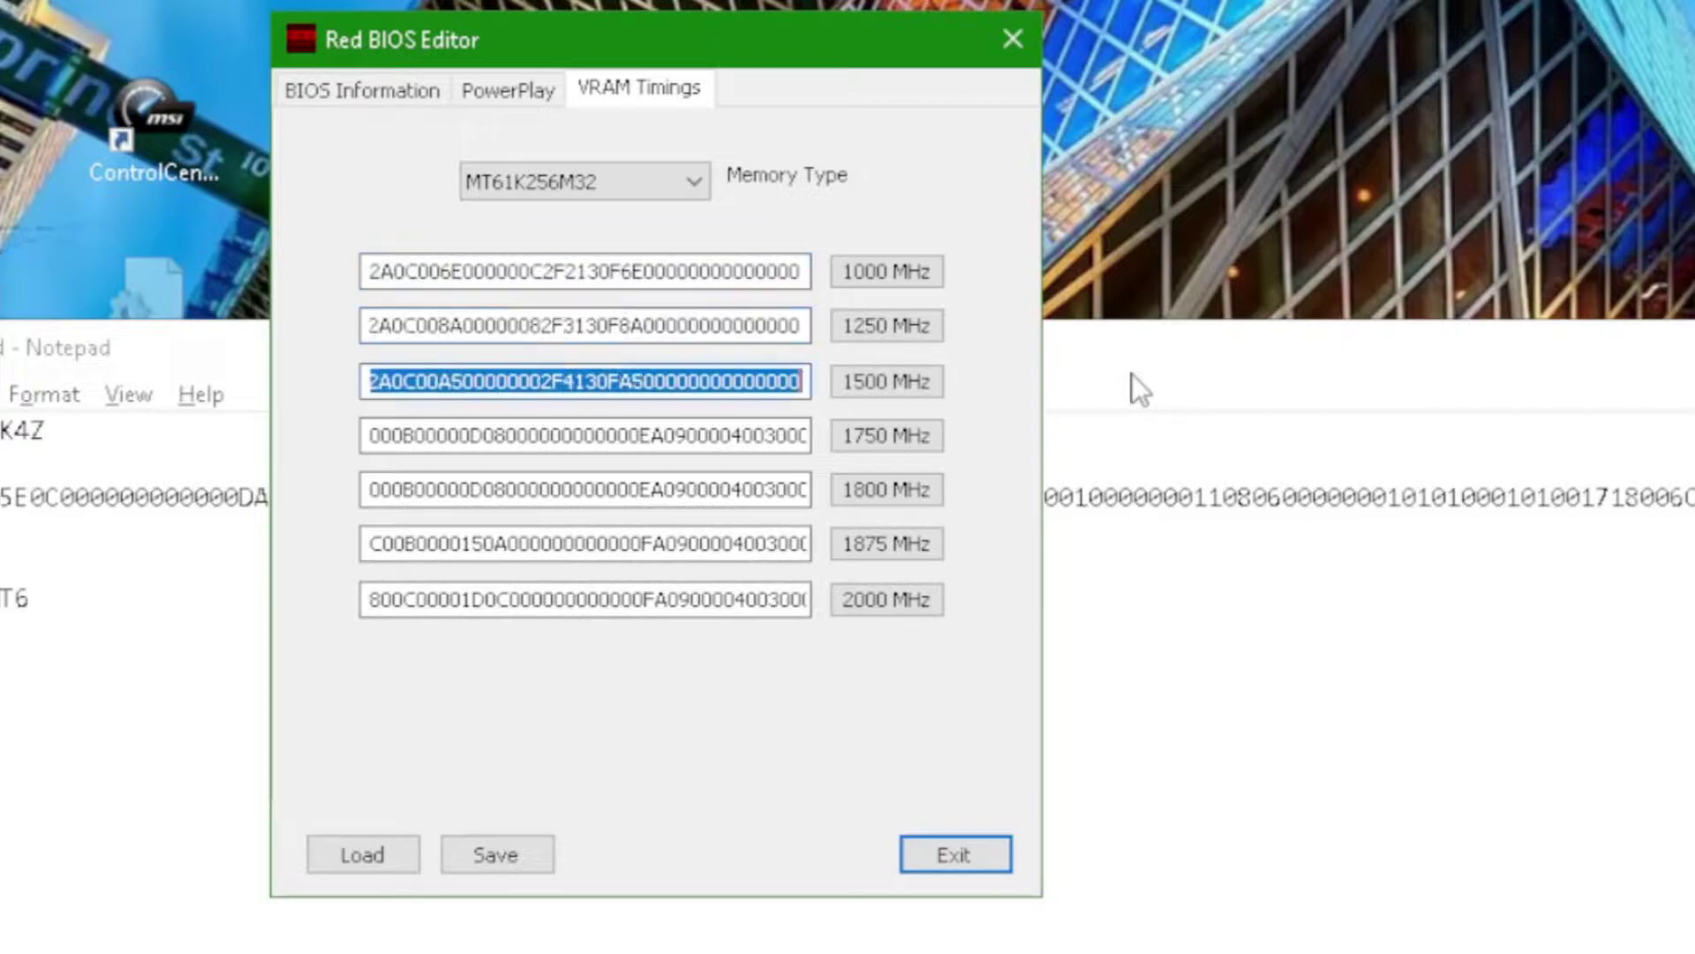
# - Paste the copied 1500 MHz string into the MT61K256M32 straps at 1750, 1800, 1875 and 2000 MHz
pyautogui.press('Tab')
pyautogui.hotkey('ctrl', 'v')
pyautogui.hotkey('ctrl', 'v')
pyautogui.press('Tab')
pyautogui.hotkey('ctrl', 'v')
pyautogui.press('Tab')
pyautogui.hotkey('ctrl', 'v')
pyautogui.press('Tab')
pyautogui.hotkey('ctrl', 'v')
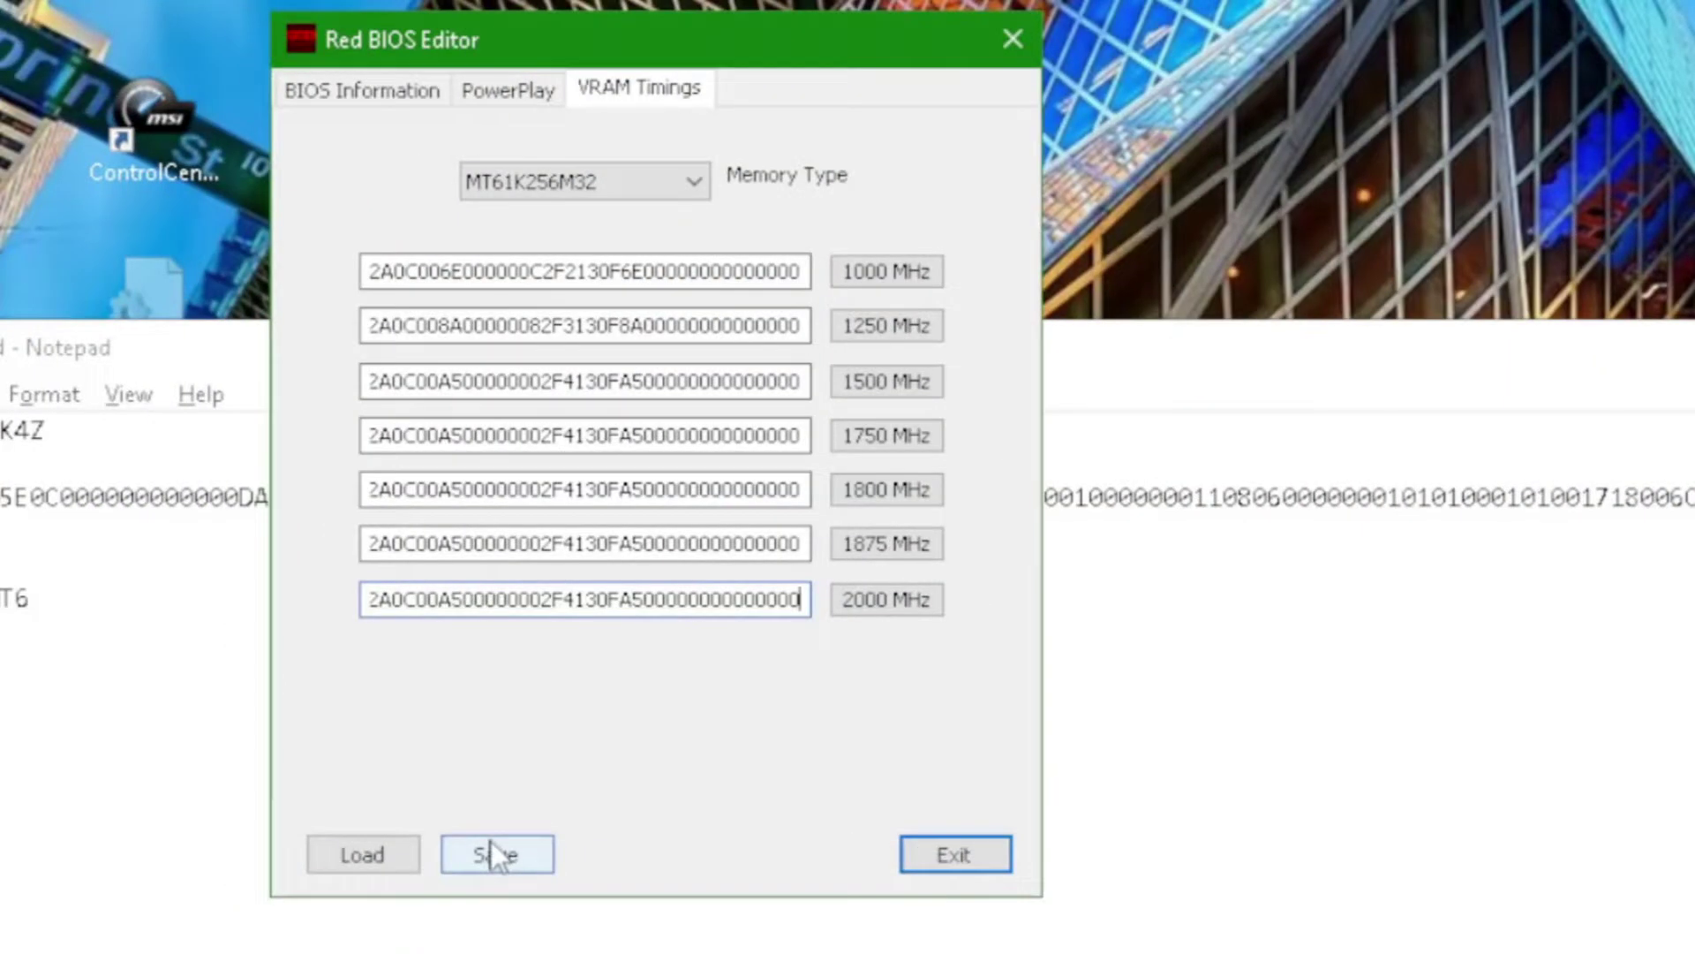
# - Save the edited BIOS as modded_bios.rom in the Asrock RX 5700 folder
pyautogui.click(494, 854)
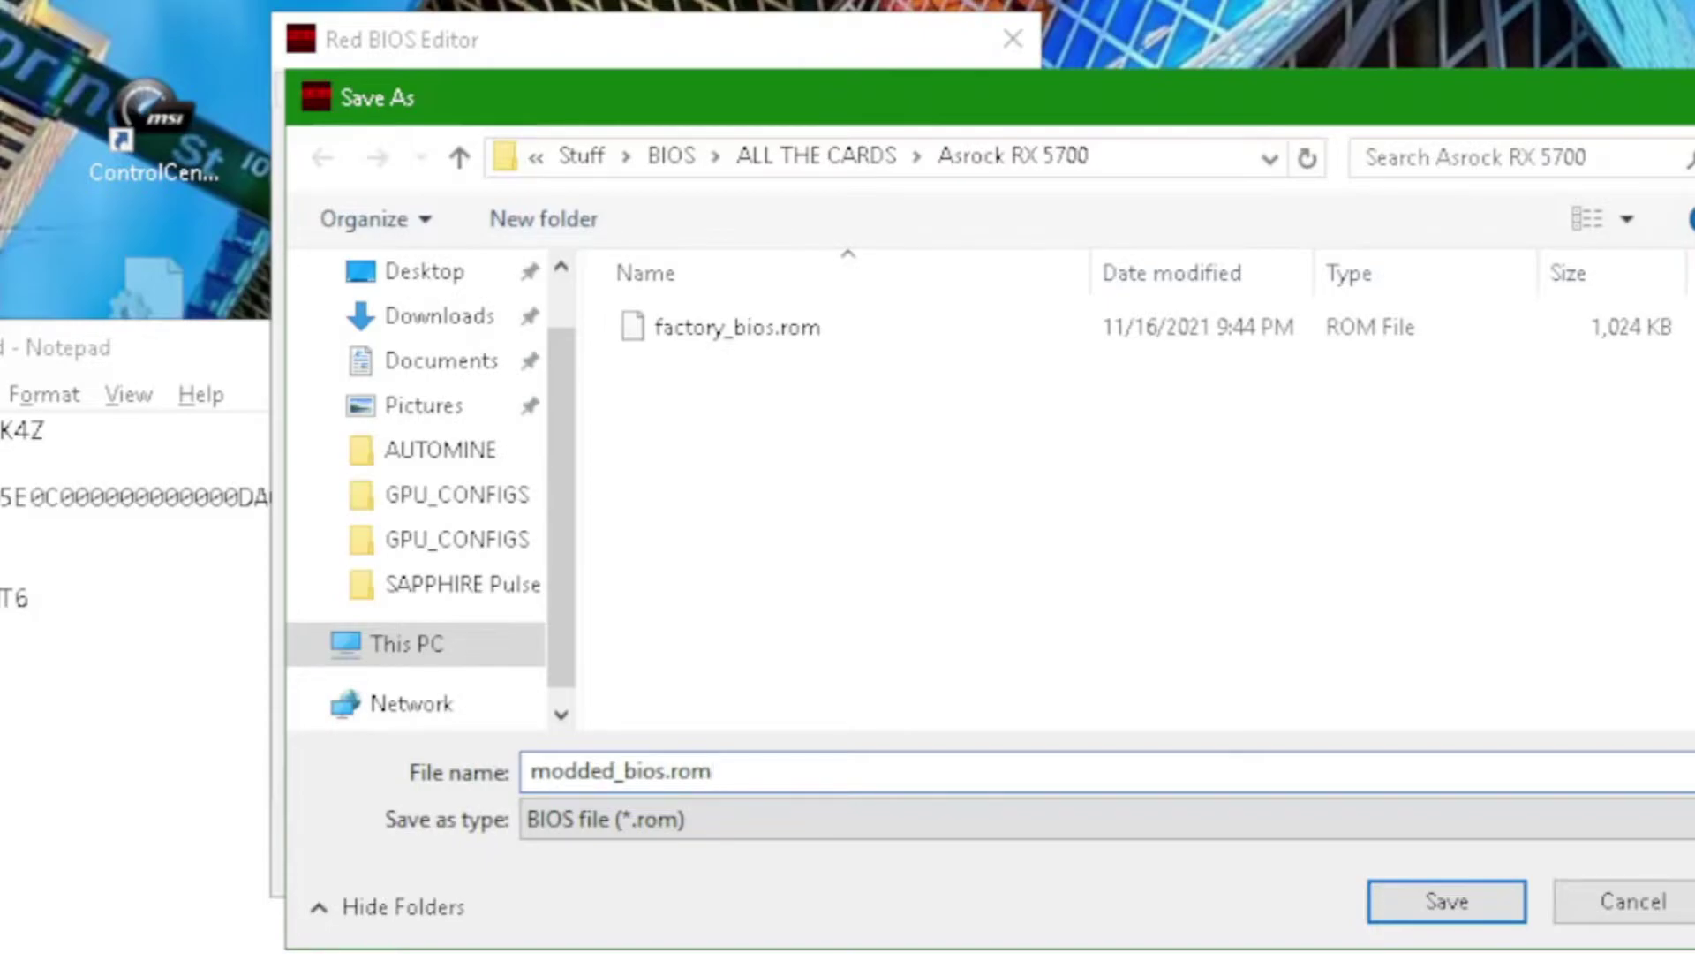
pyautogui.press('Return')
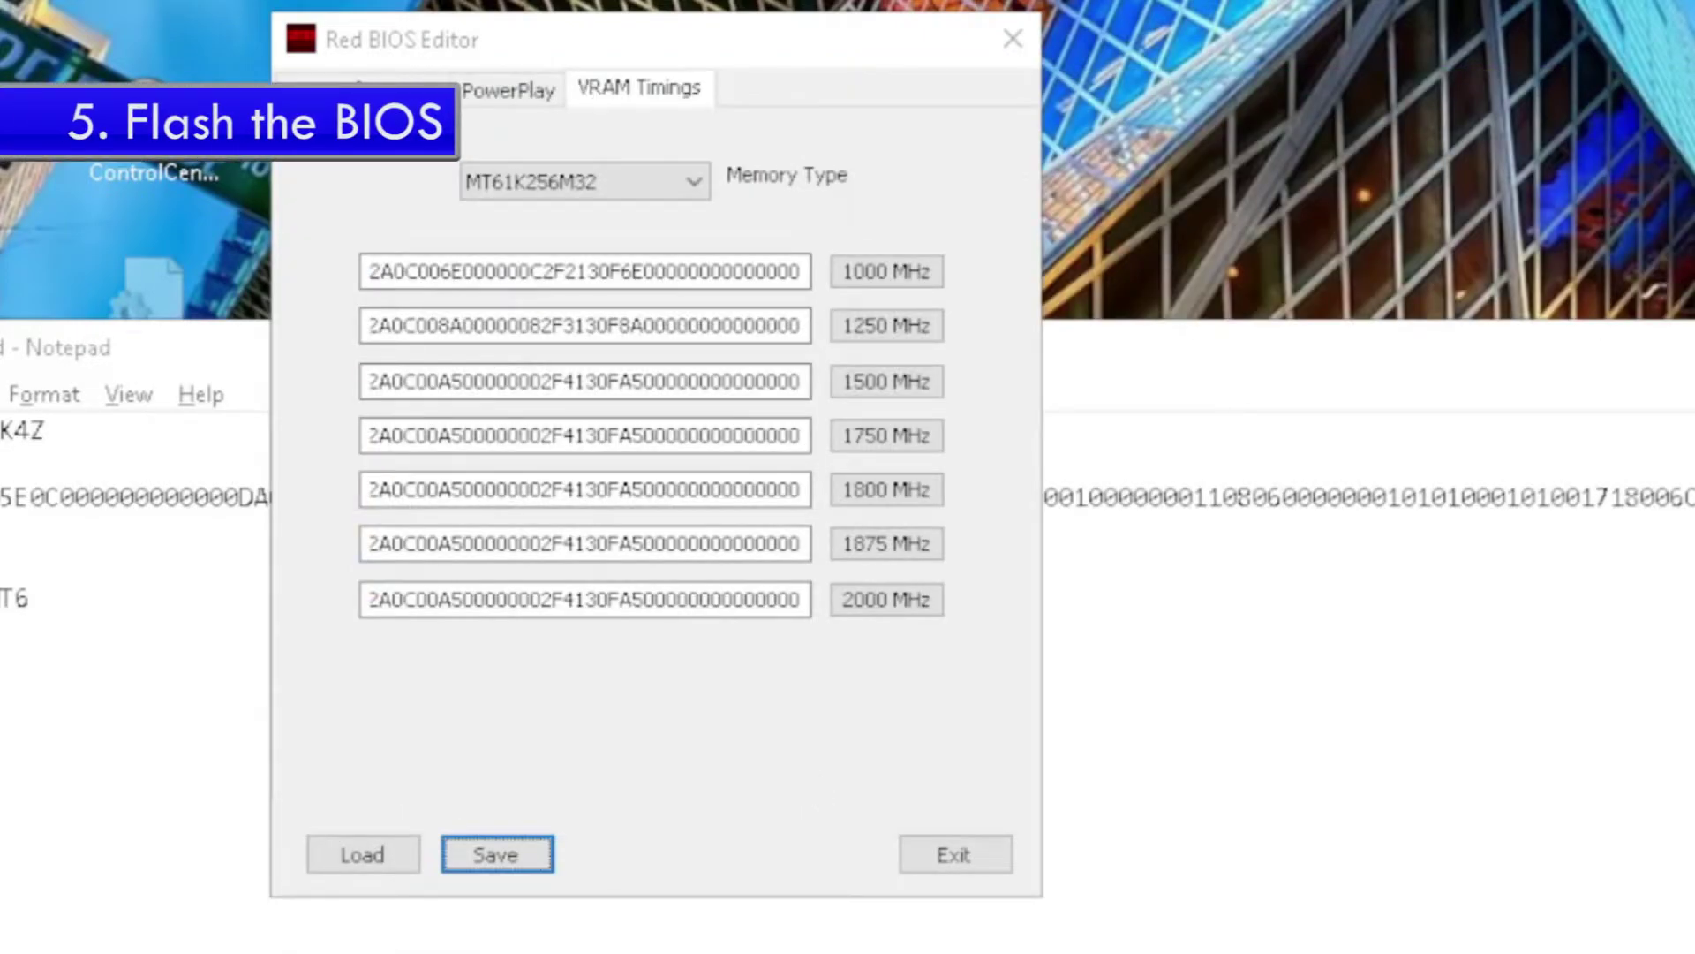
# - Switch to the command prompt and begin the flash command with "amdvbflash.exe -f -p 0"
pyautogui.hotkey('alt', 'Tab')
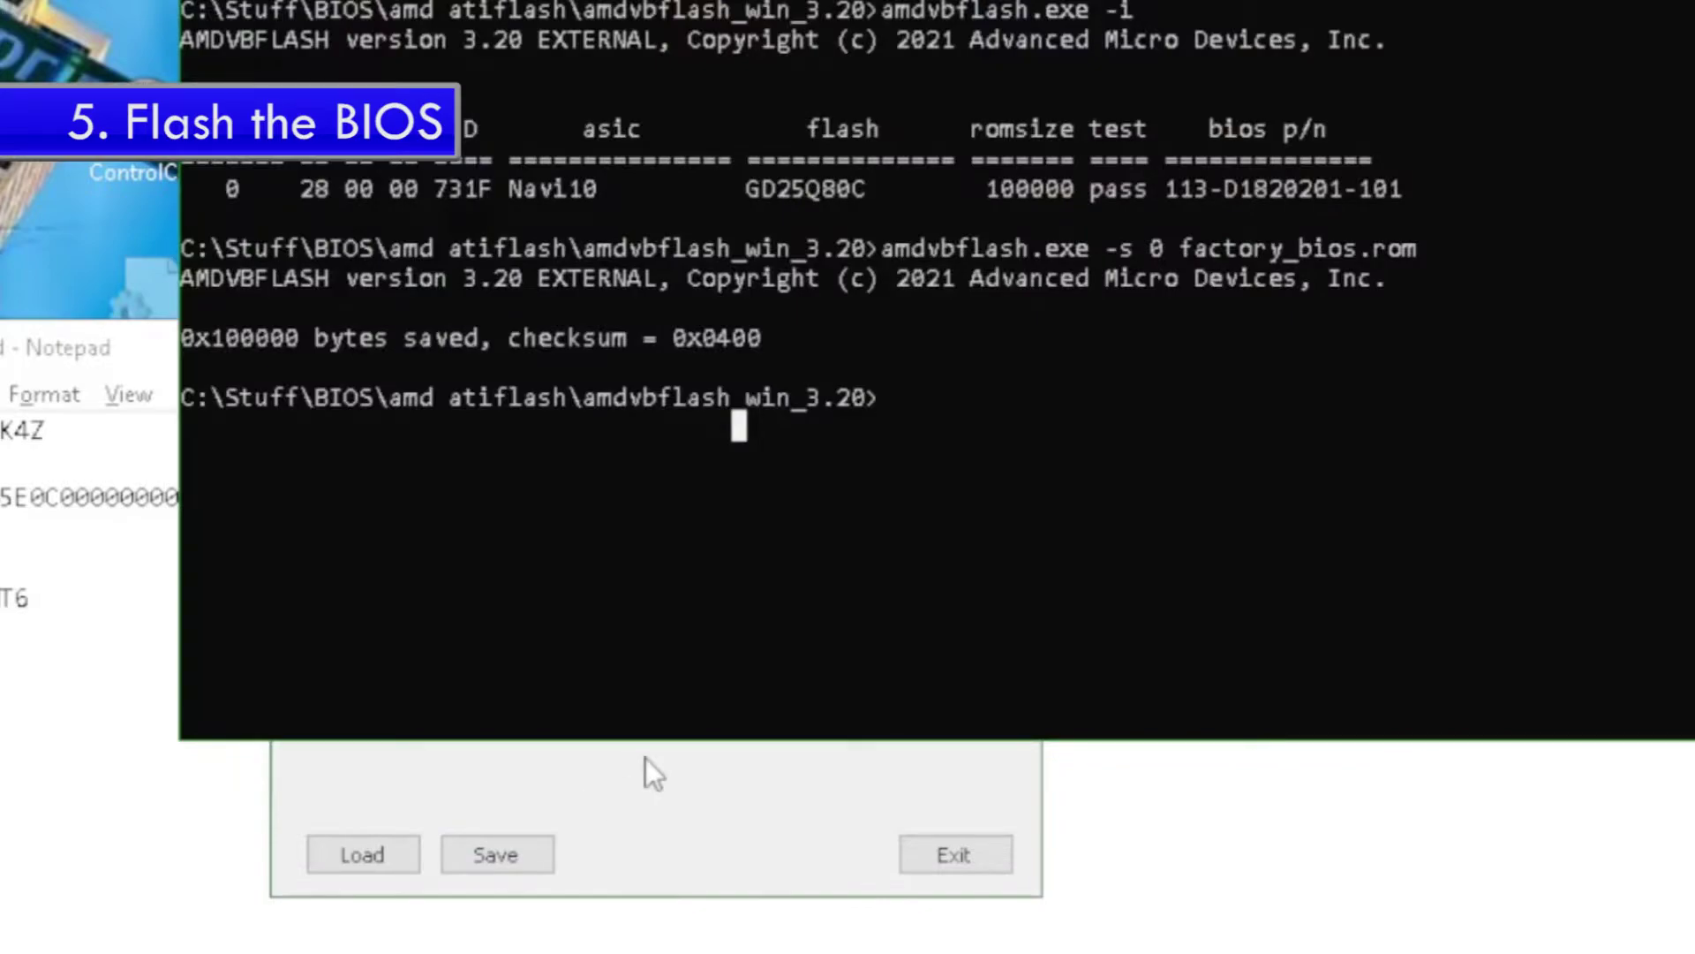
pyautogui.write('amd')
pyautogui.press('Tab')
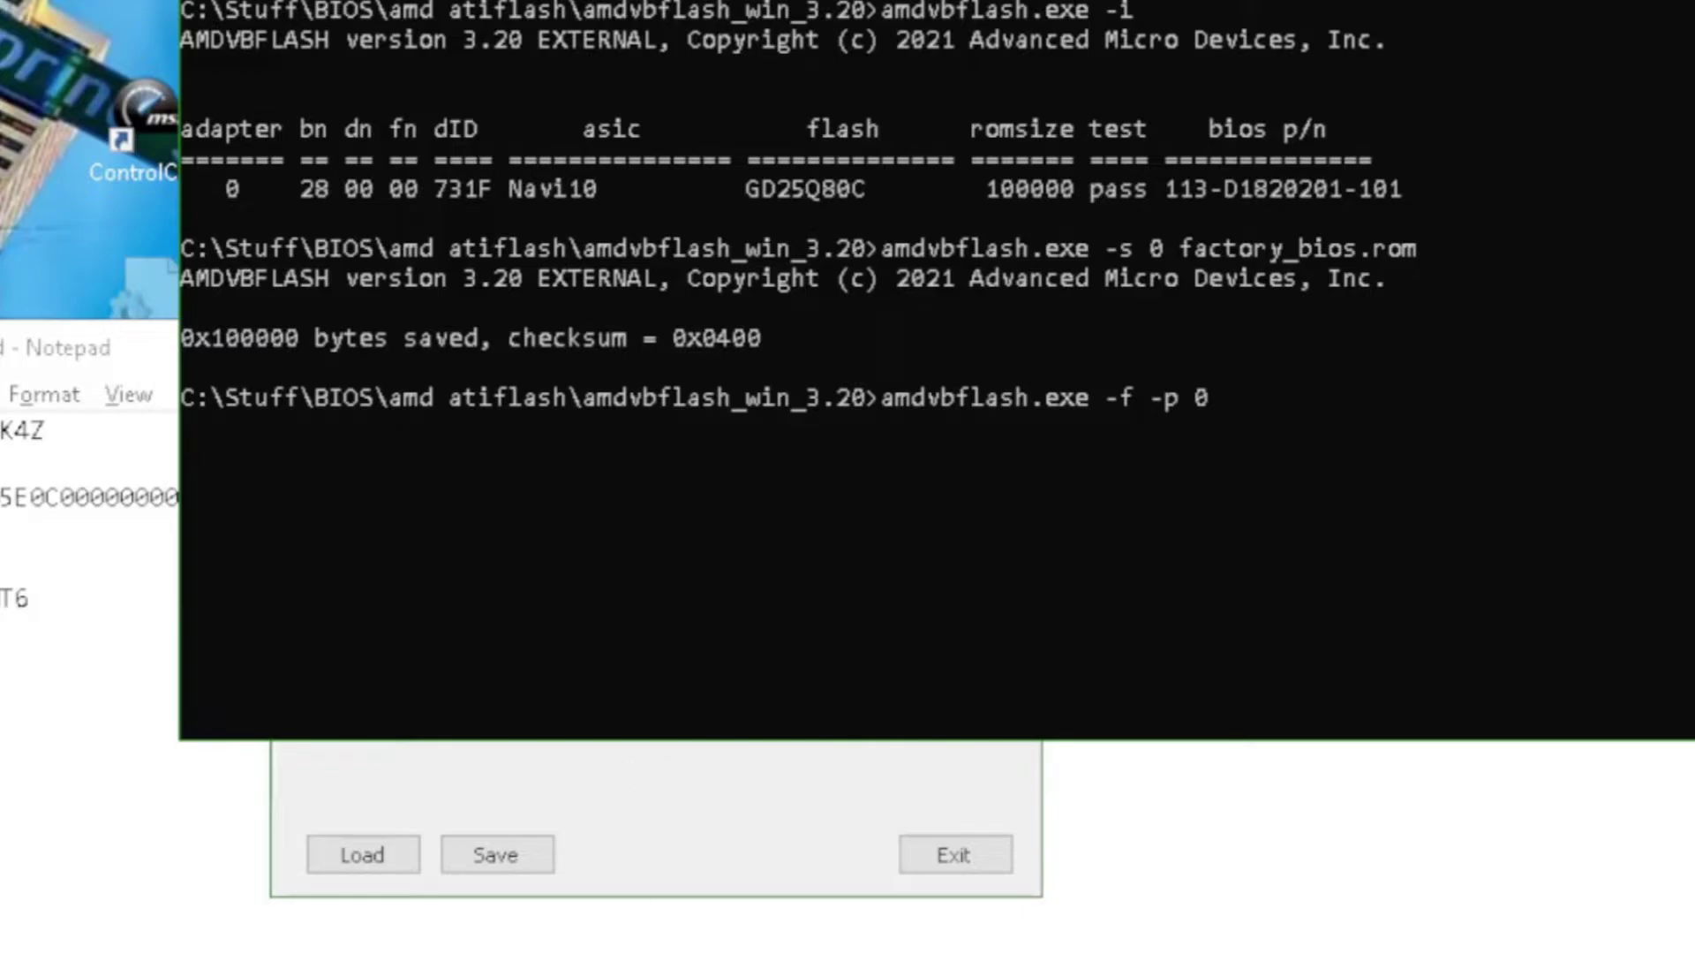
# - Bring up the Asrock RX 5700 folder and append the full path of modded_bios.rom to the flash command
pyautogui.hotkey('alt', 'Tab')
pyautogui.moveTo(627, 79); pyautogui.dragTo(408, 619)
pyautogui.moveTo(438, 932); pyautogui.dragTo(1314, 405)
pyautogui.click(1015, 501)
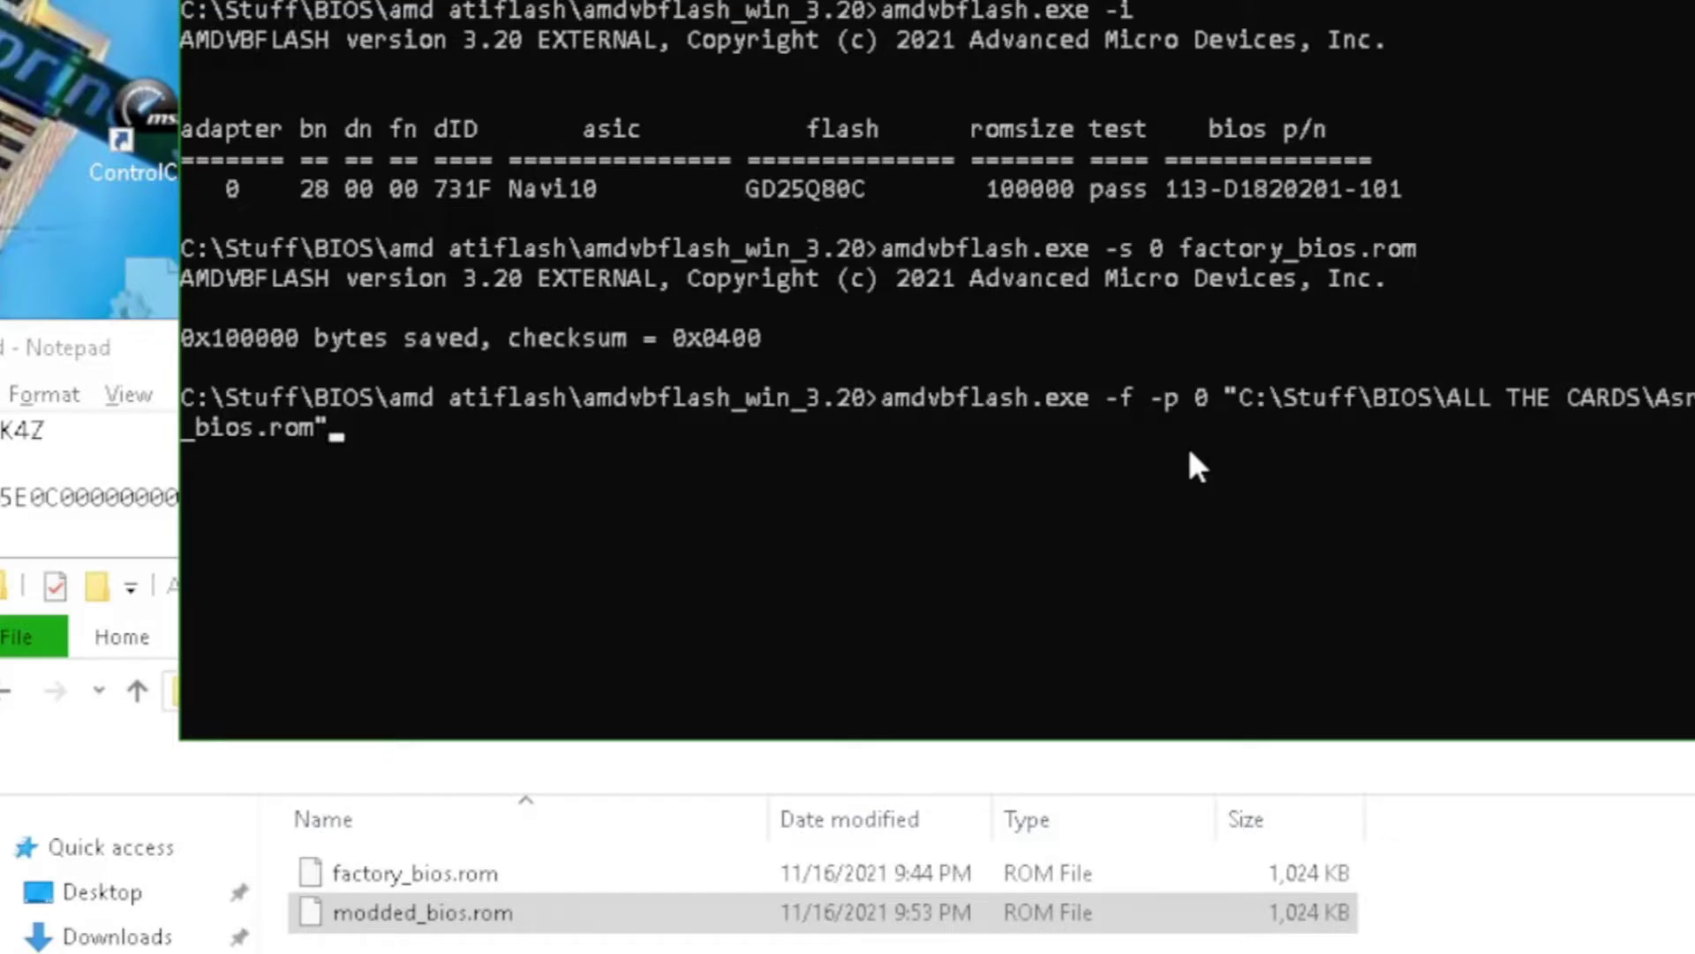
pyautogui.click(343, 912)
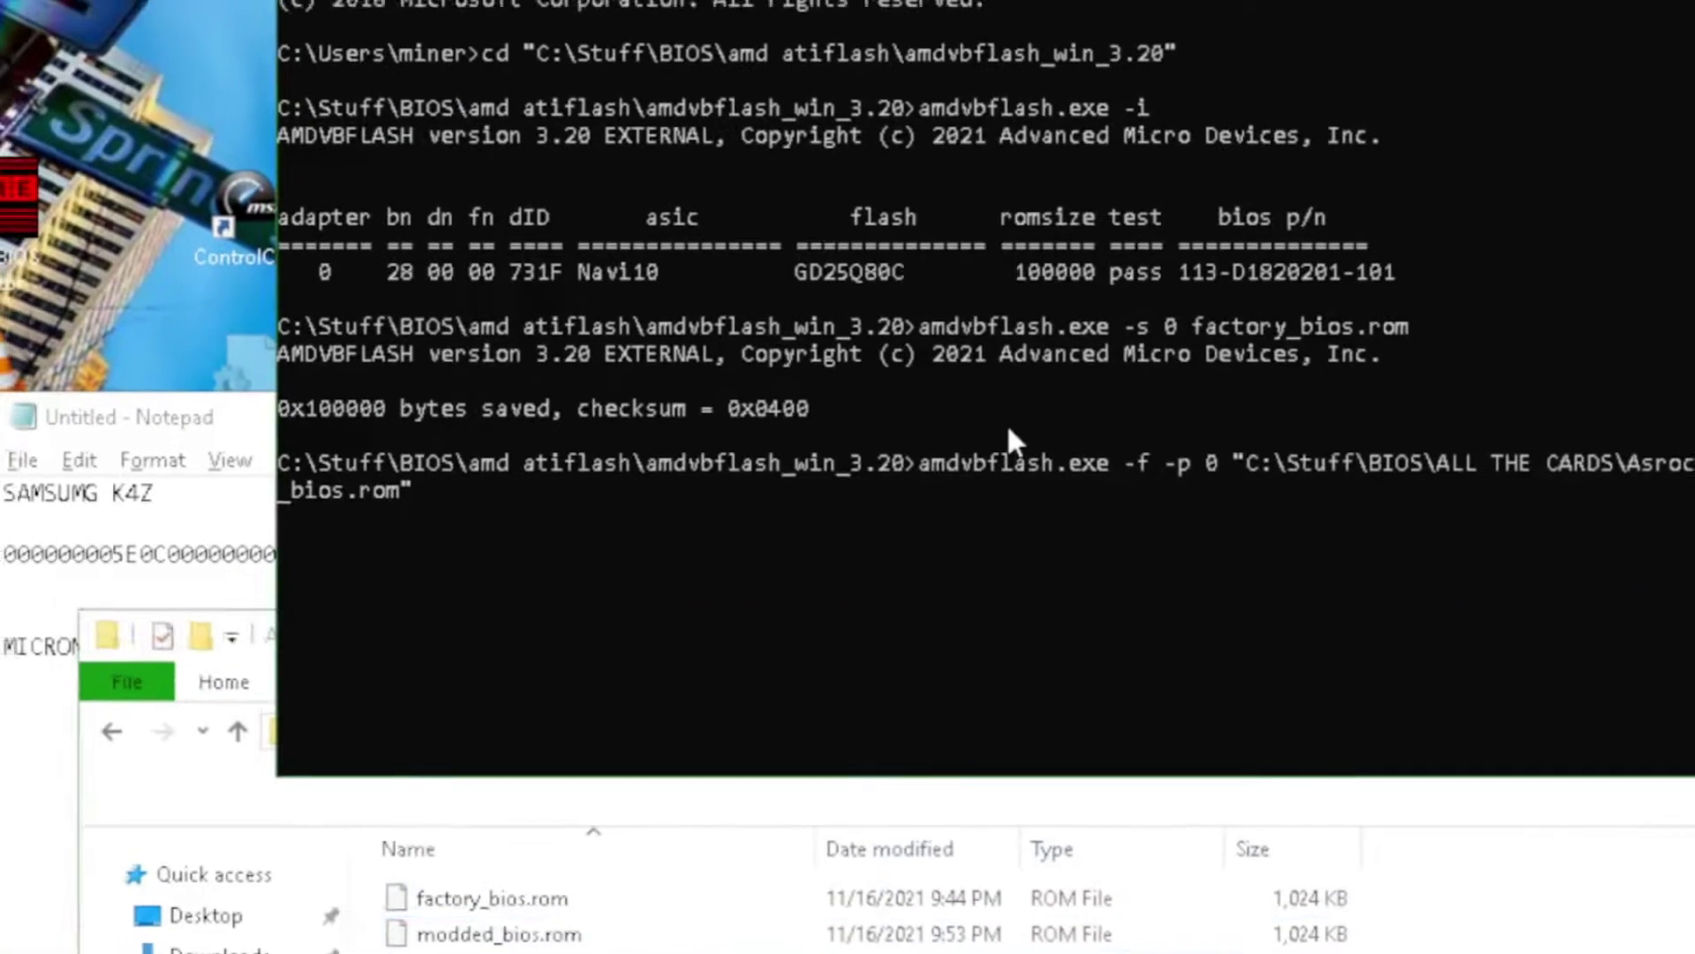
# - Discard the pending flash command and copy modded_bios.rom from the Asrock RX 5700 folder into the amdvbflash_win_3.20 folder
pyautogui.click(962, 489)
pyautogui.press('Escape')
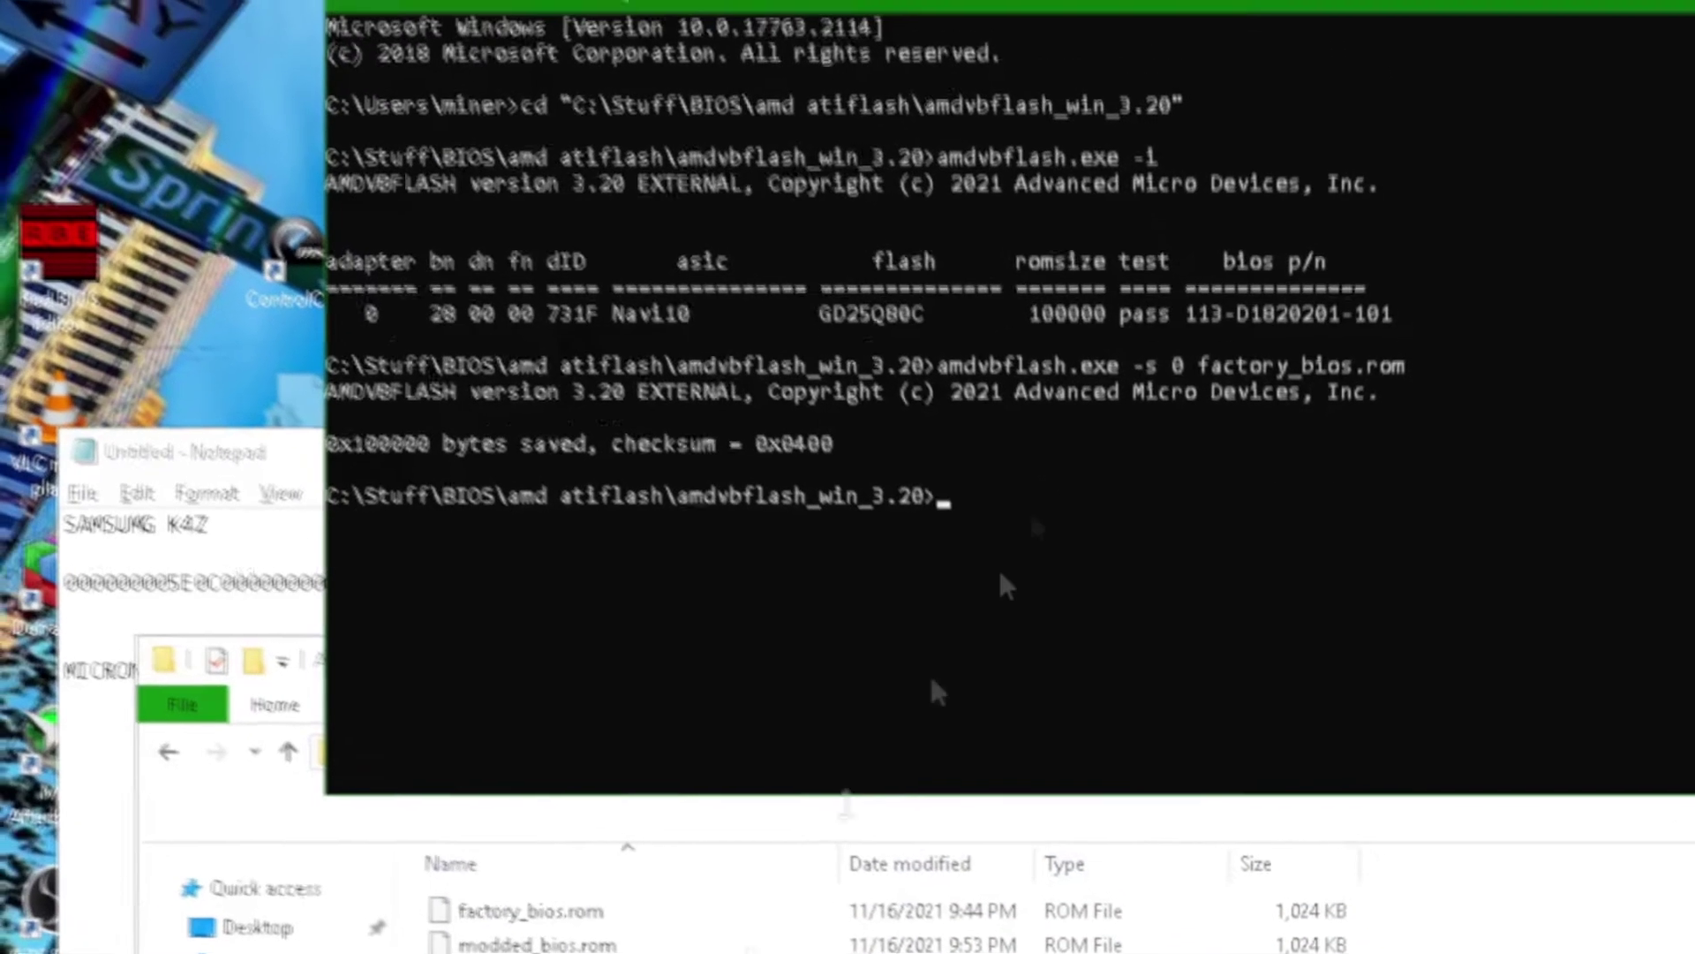
pyautogui.hotkey('alt', 'Tab')
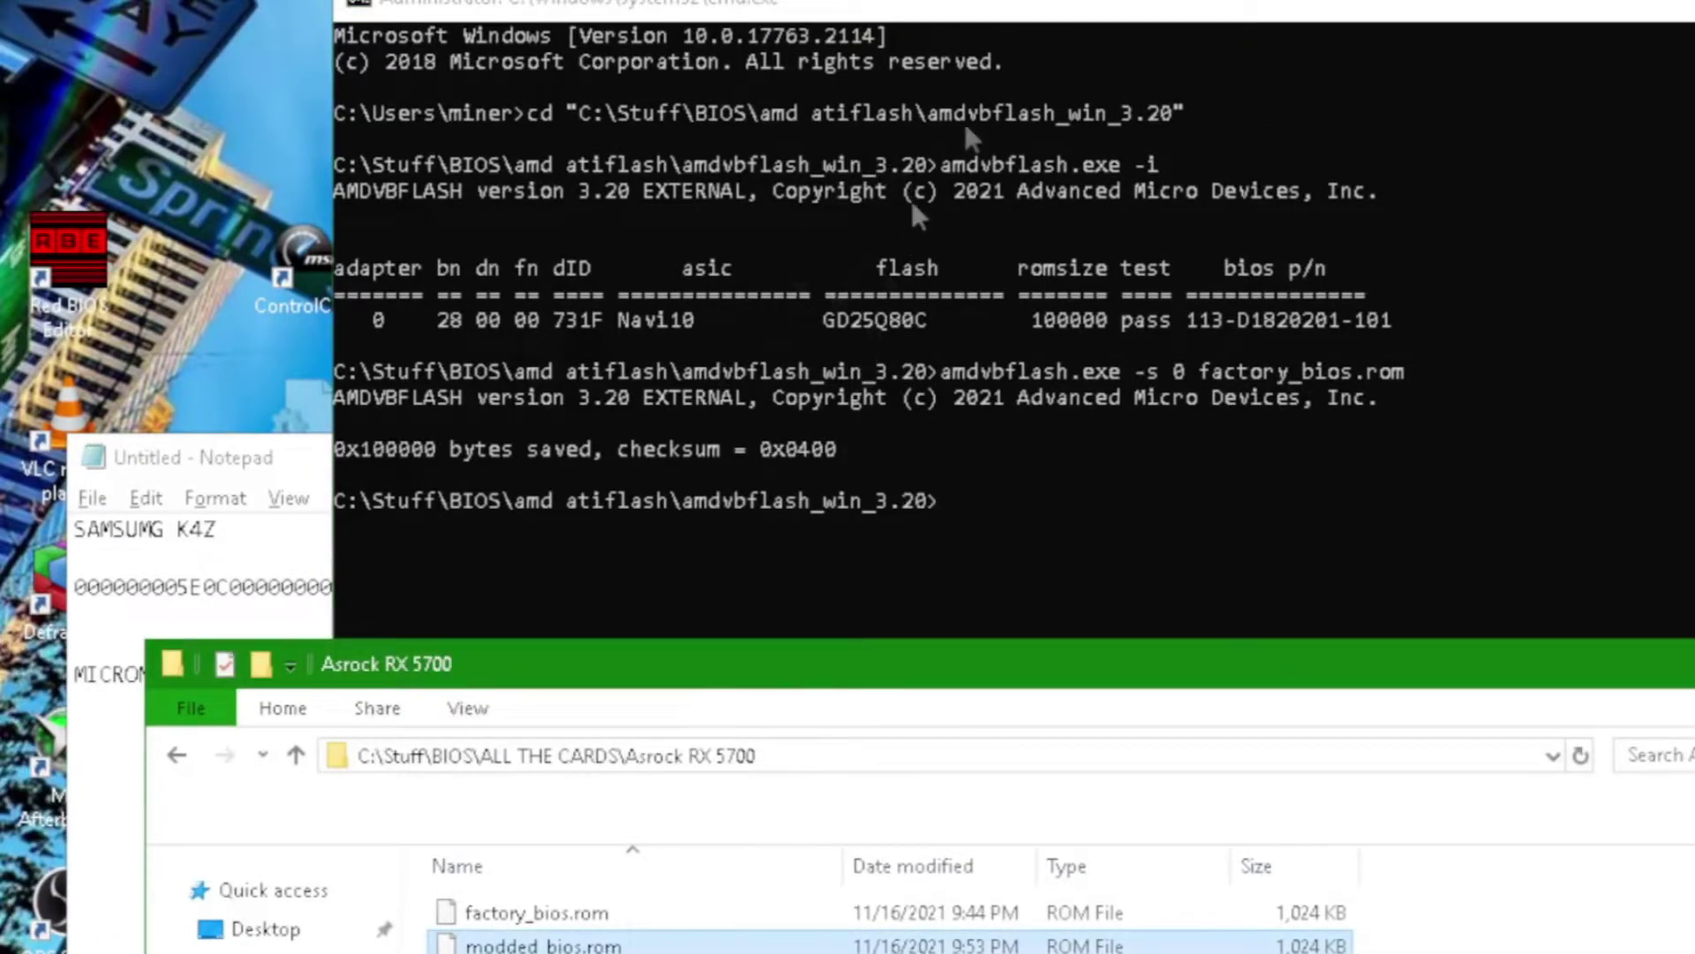
pyautogui.hotkey('alt', 'Tab')
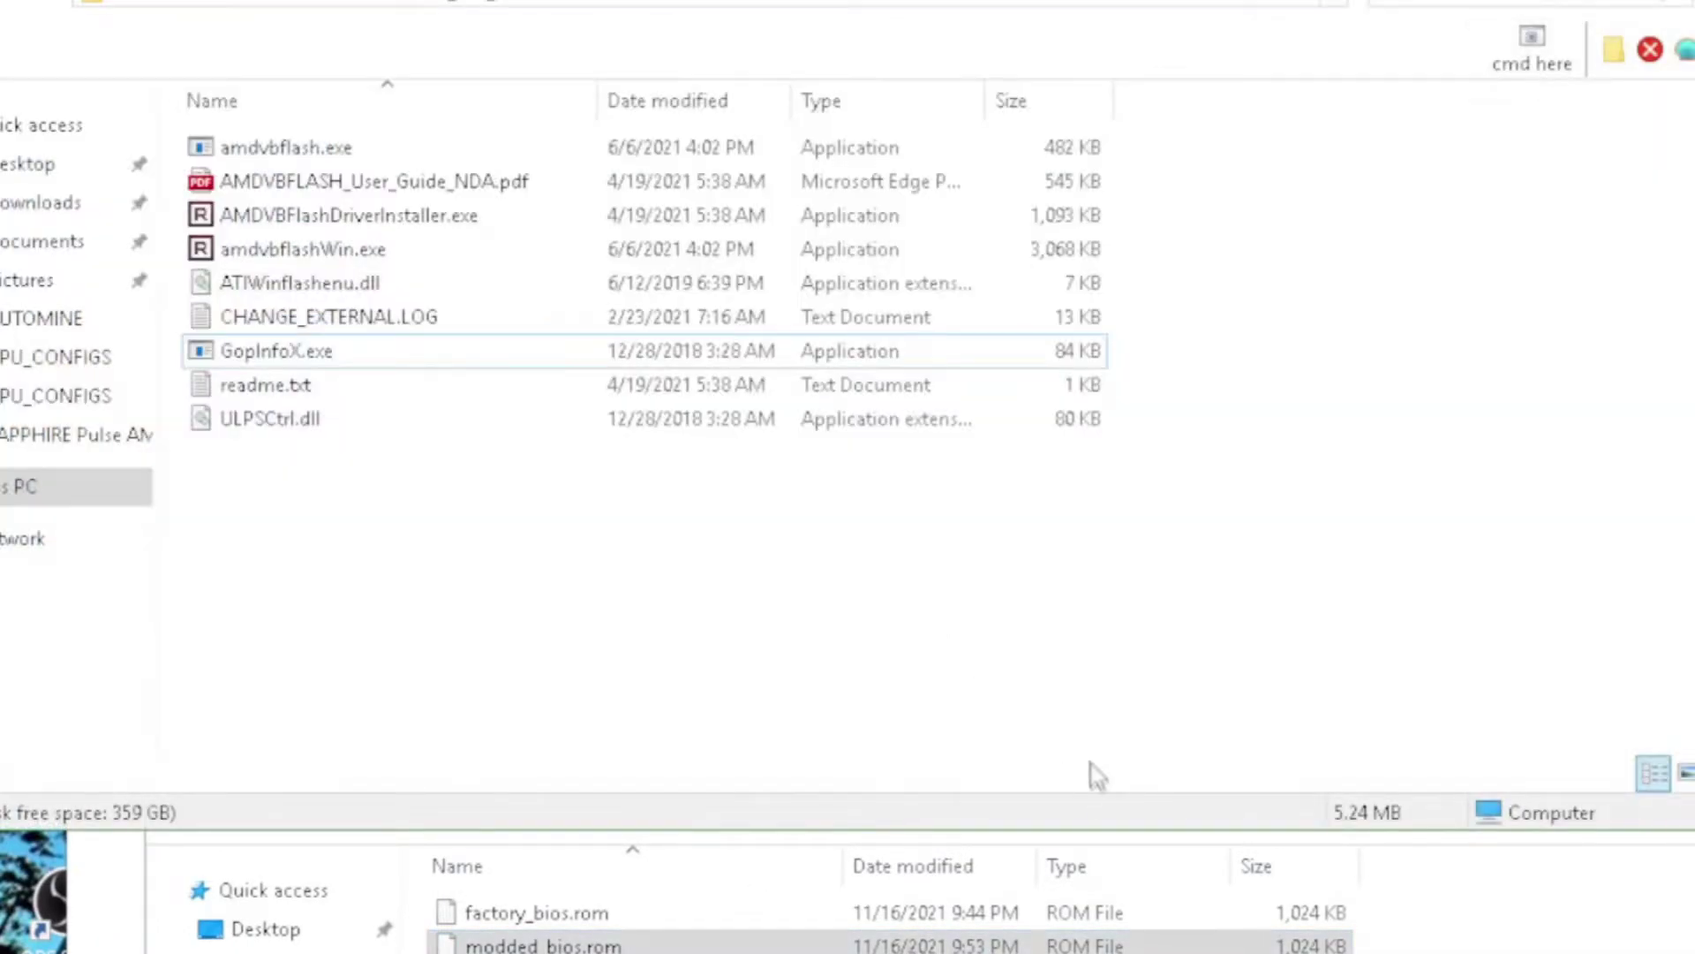
pyautogui.hotkey('ctrl', 'v')
pyautogui.hotkey('alt', 'Tab')
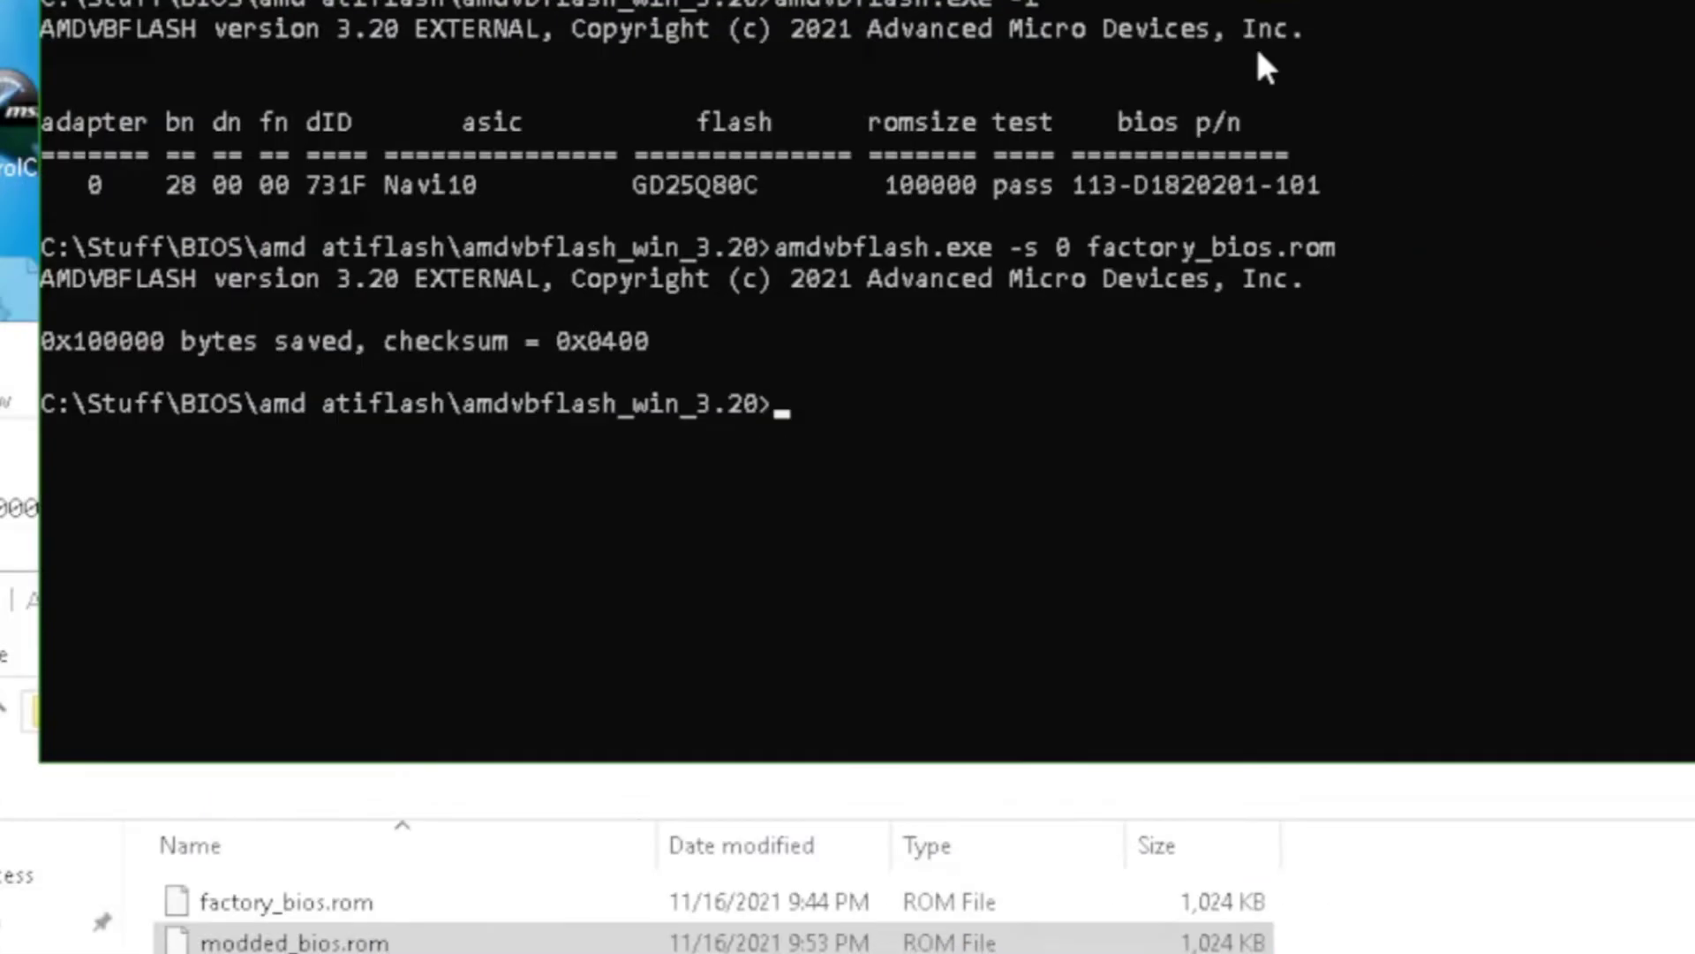
# - Try to flash the modified BIOS from the command prompt with "amdvbflash.exe -f -p 0 modded_bios.rom"
pyautogui.write('amdv')
pyautogui.press('Tab')
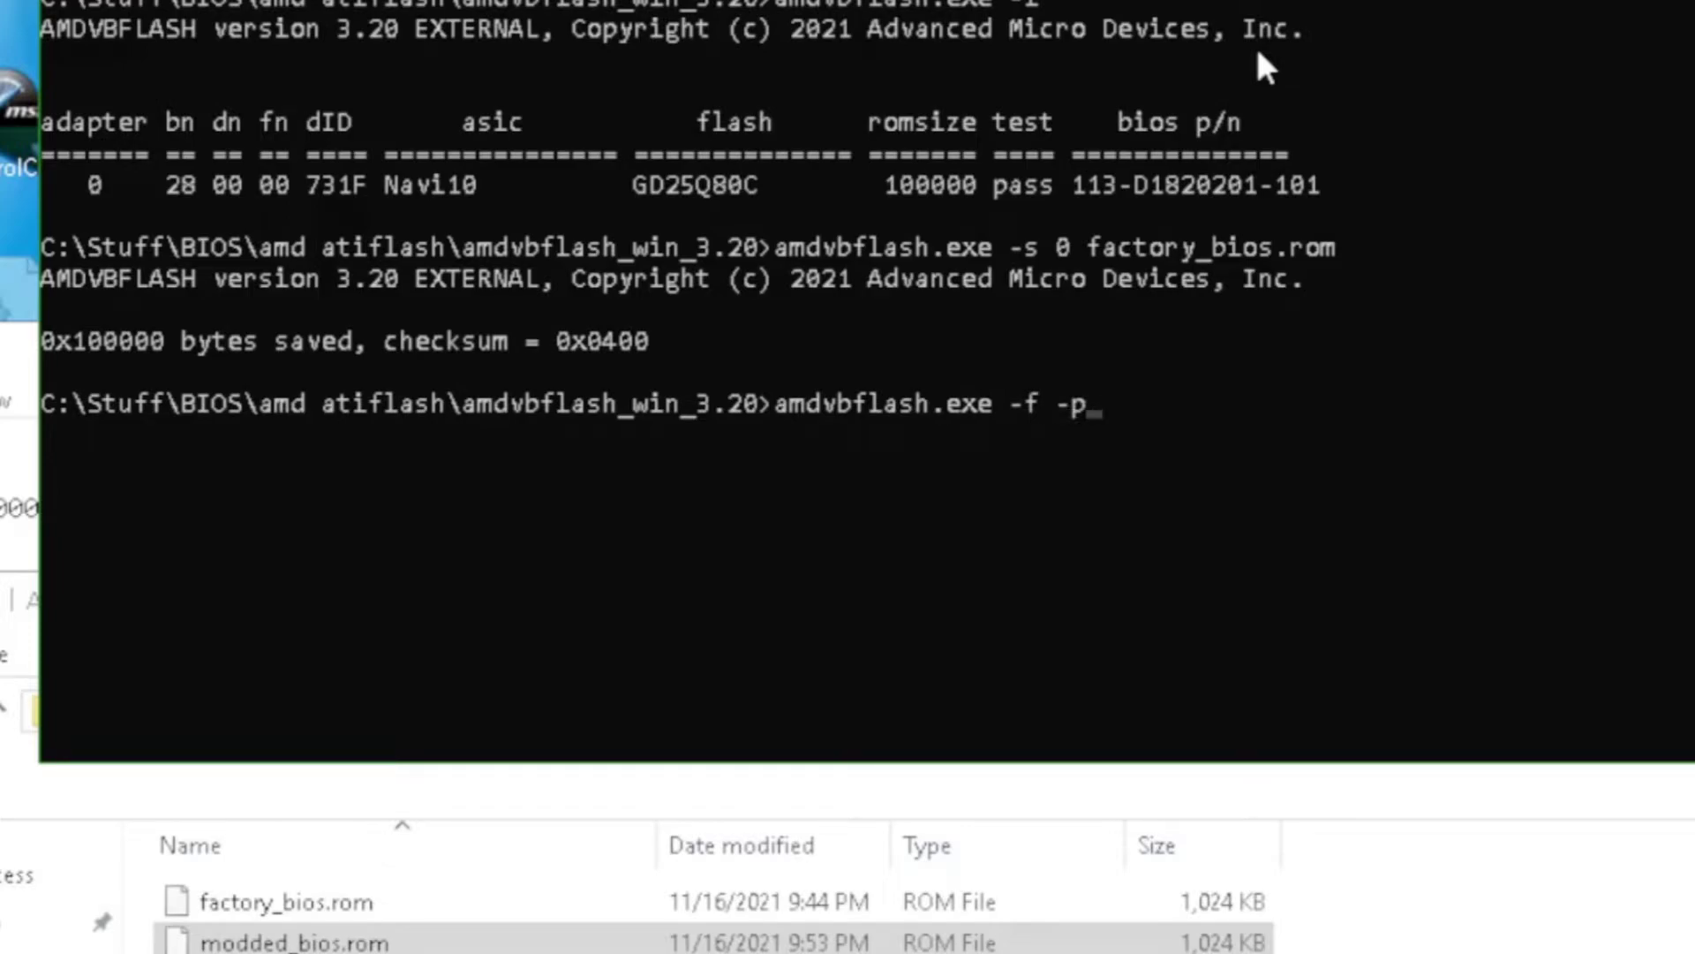
pyautogui.write('-f -p 0 m')
pyautogui.press('Tab')
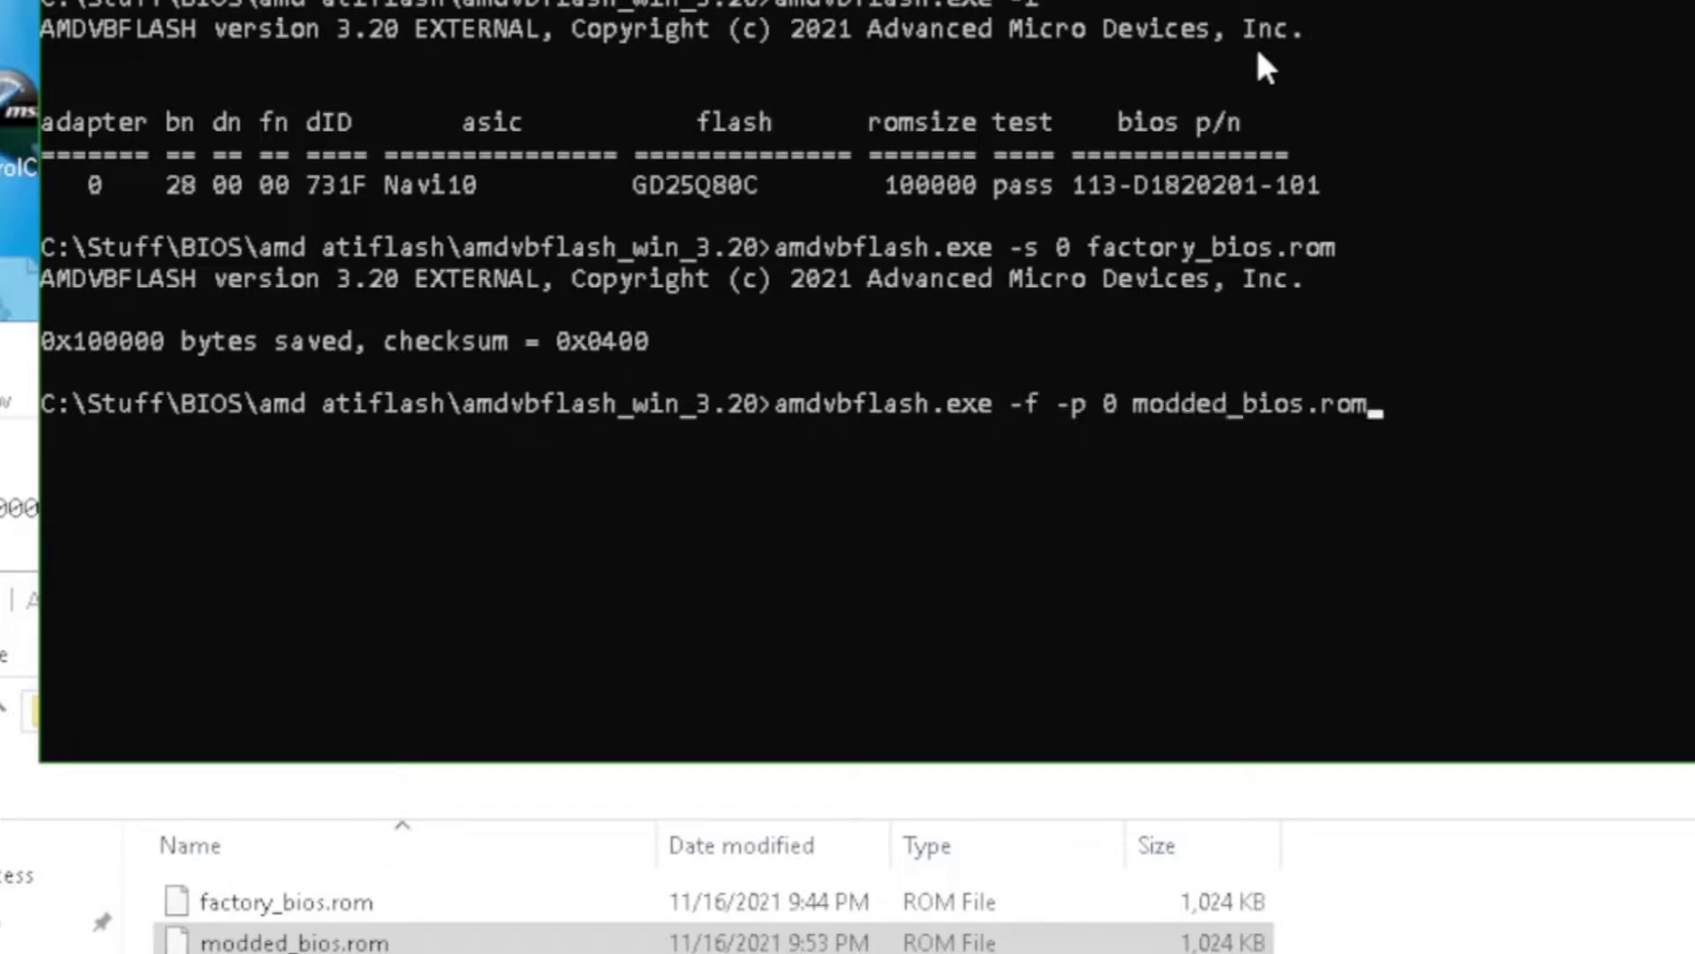
pyautogui.press('Return')
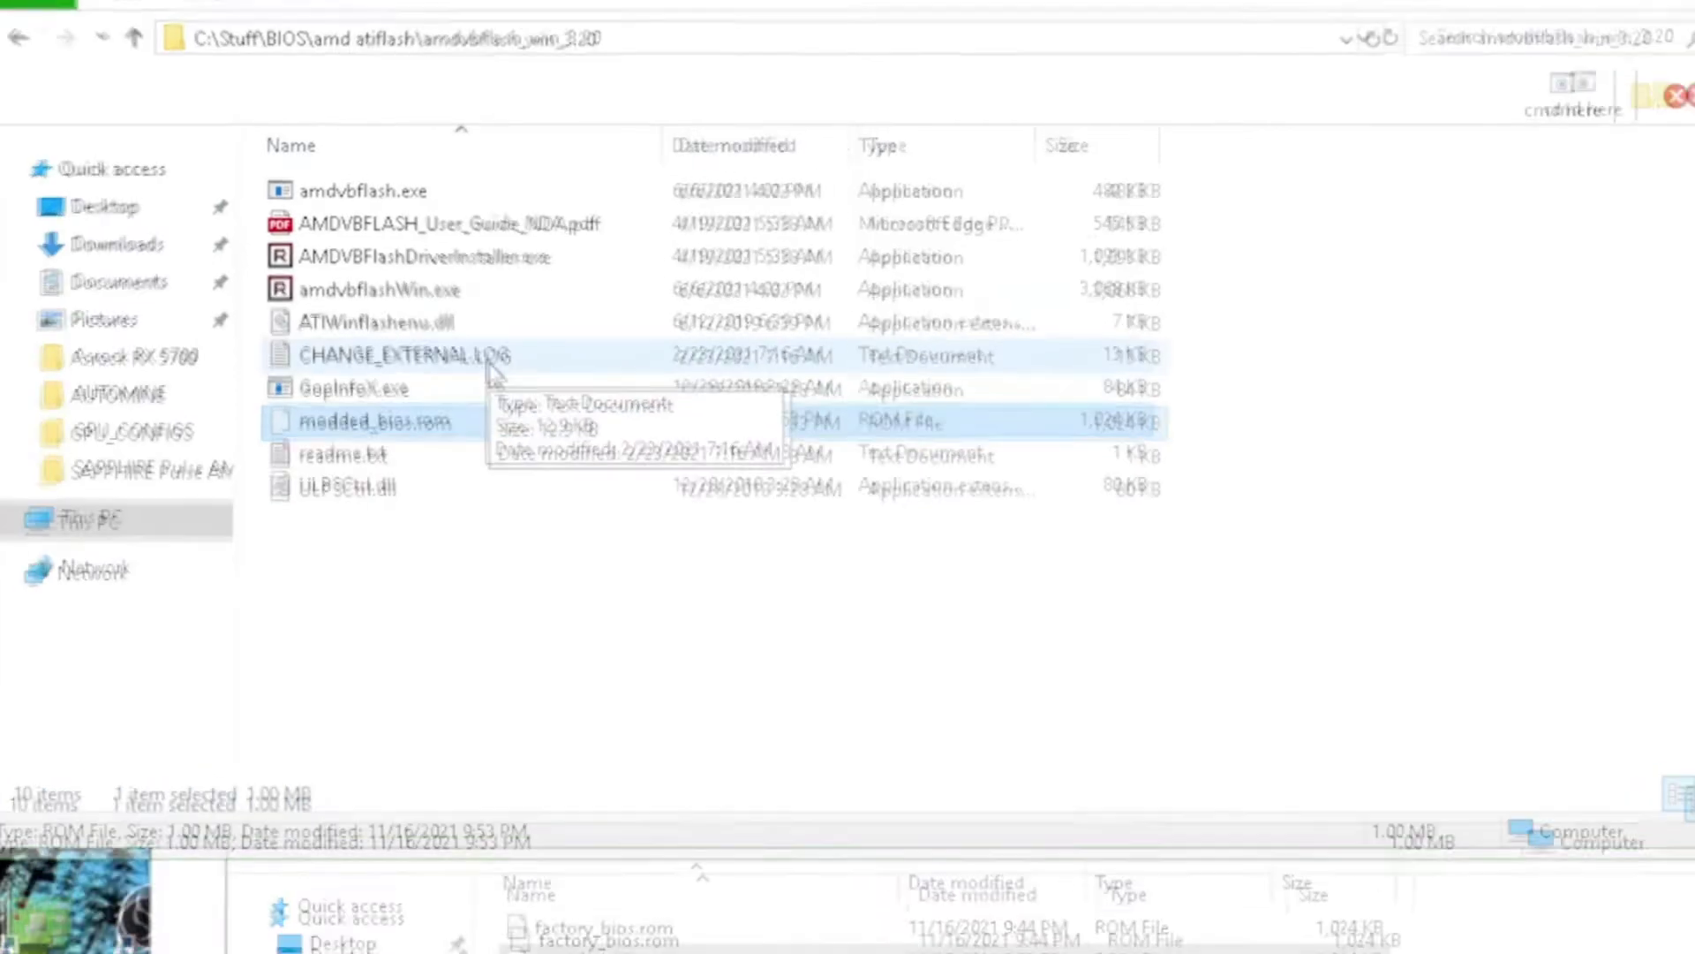
# - Open the amdvbflash_windows_3.04+ folder in File Explorer and paste the copied modded_bios.rom into it
pyautogui.press('BackSpace')
pyautogui.doubleClick(478, 232)
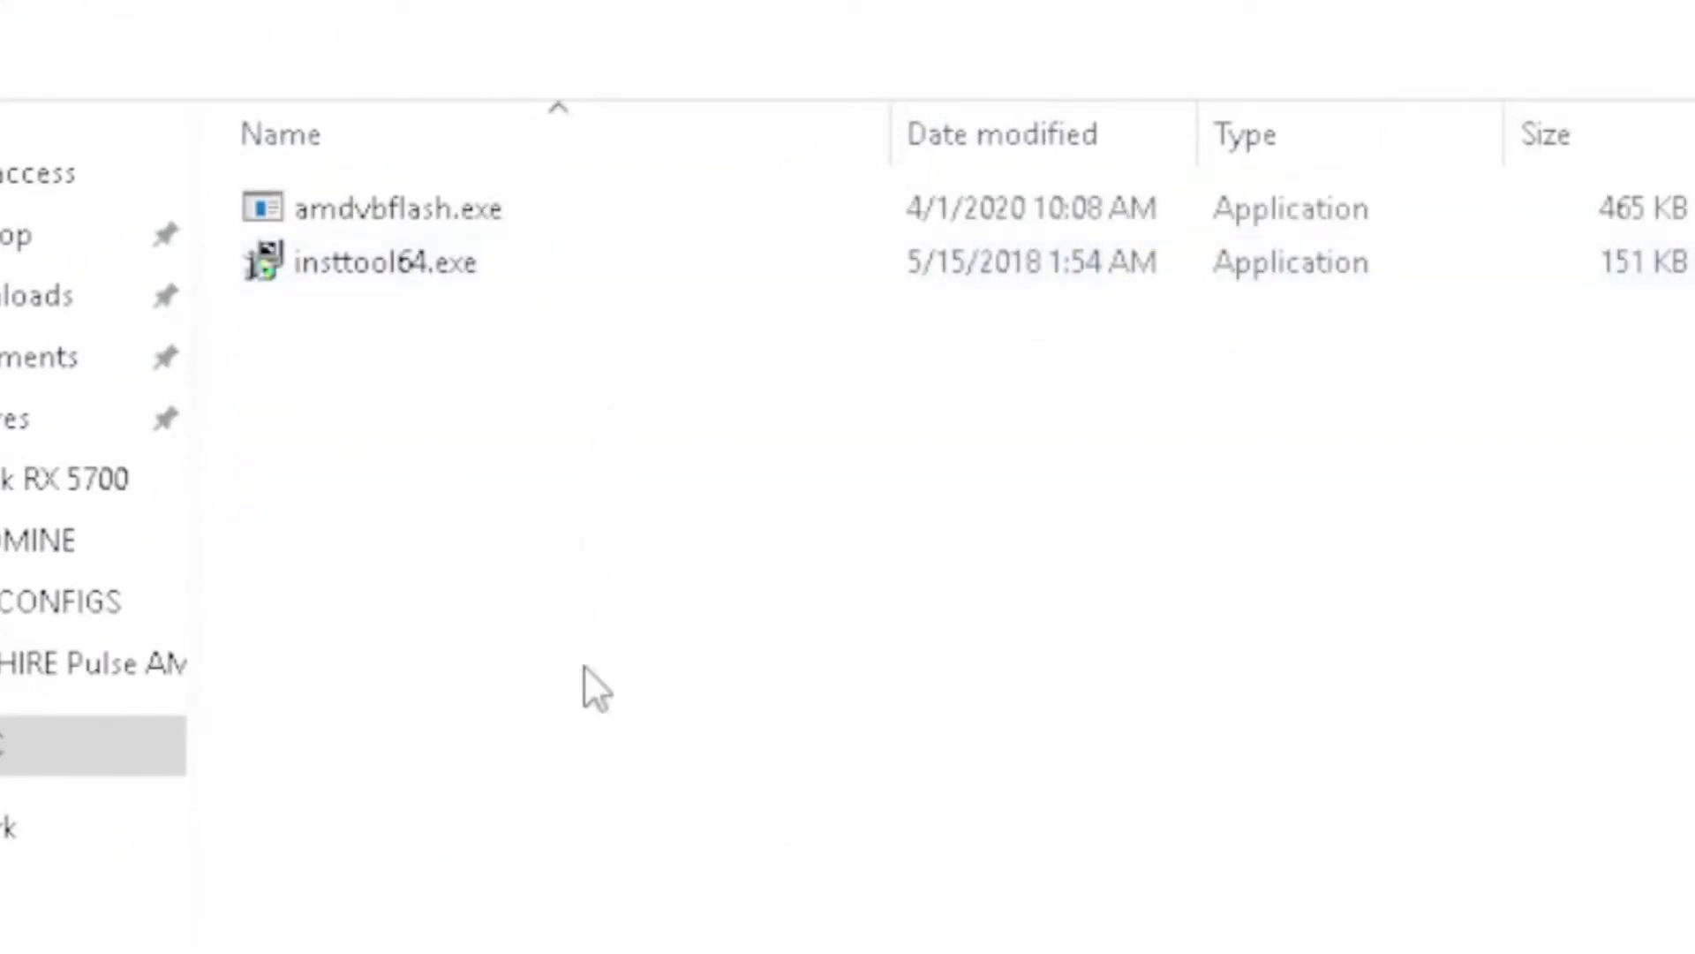
pyautogui.hotkey('ctrl', 'v')
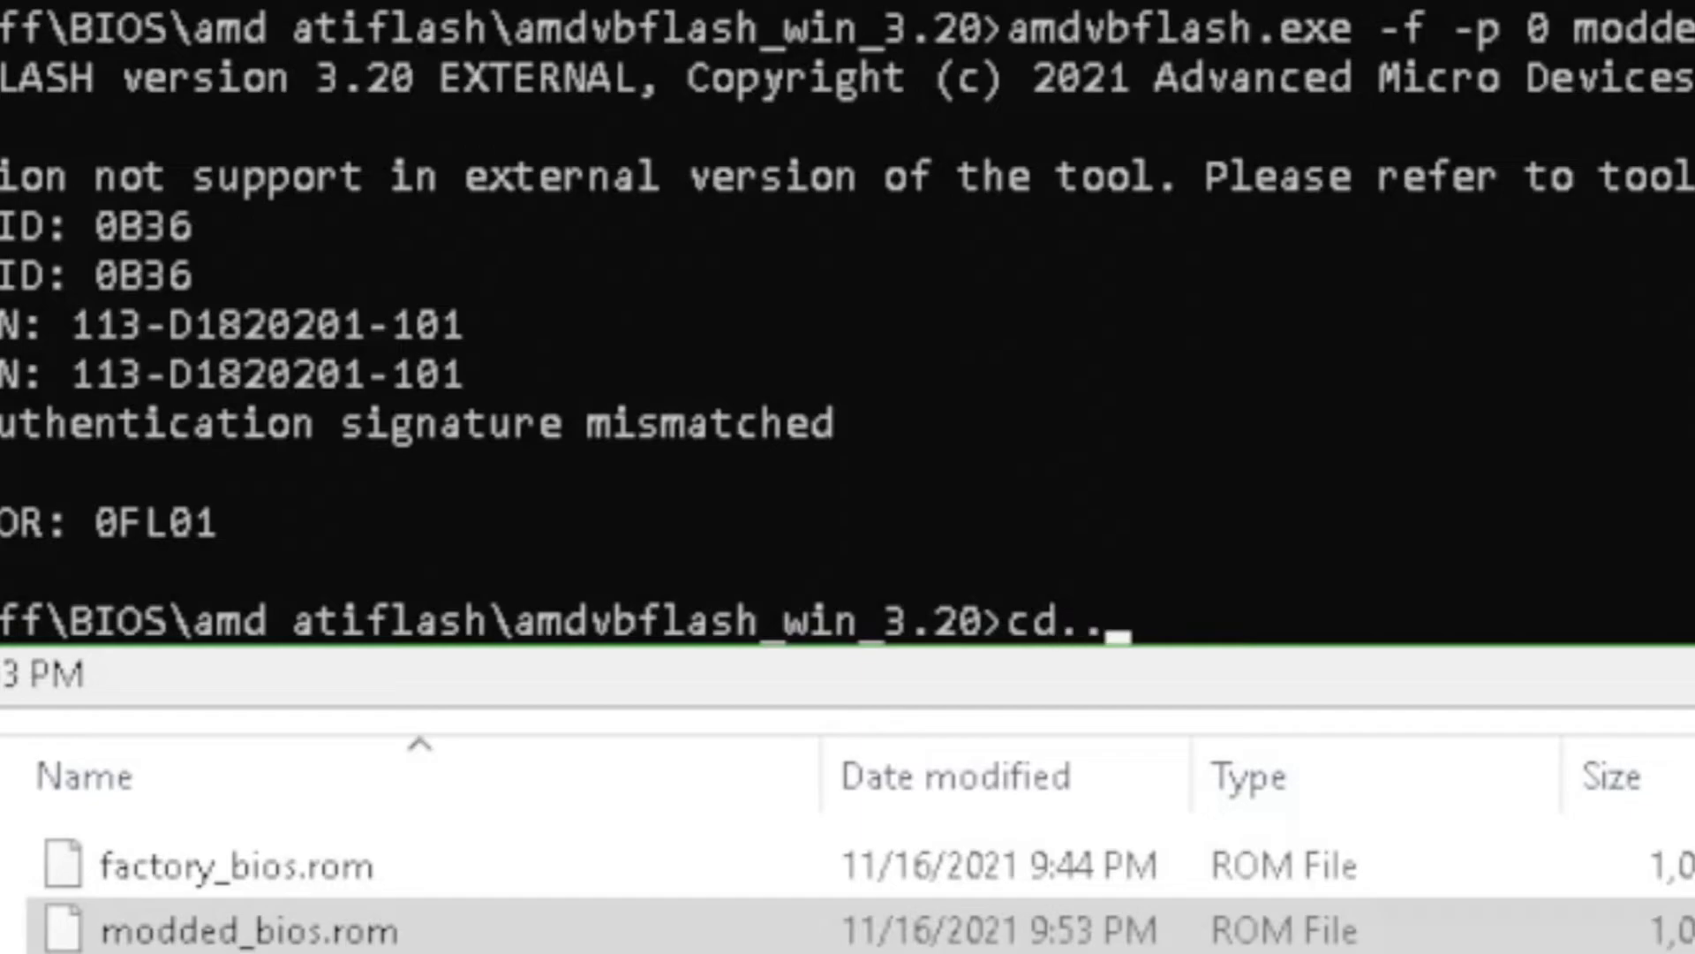
# - Change the command prompt's directory from amdvbflash_win_3.20 to the sibling folder "amdvbflash_windows_3.04+"
pyautogui.press('Return')
pyautogui.write('cd amdvbflash_win_3.20')
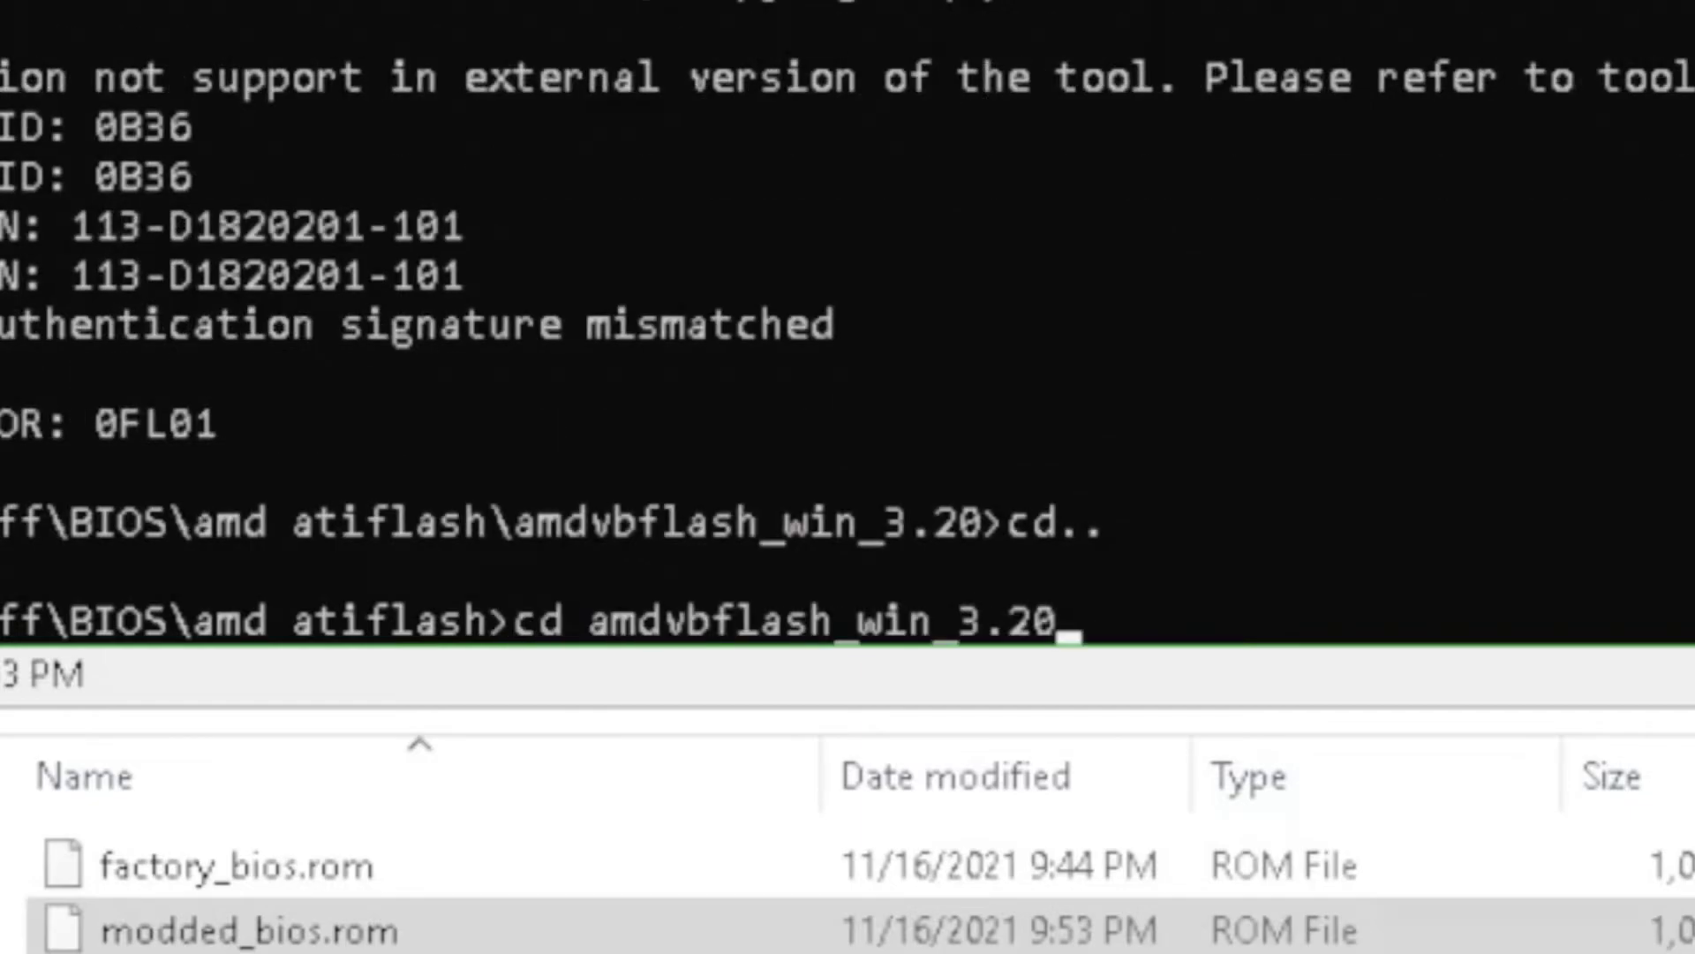
pyautogui.press('Tab')
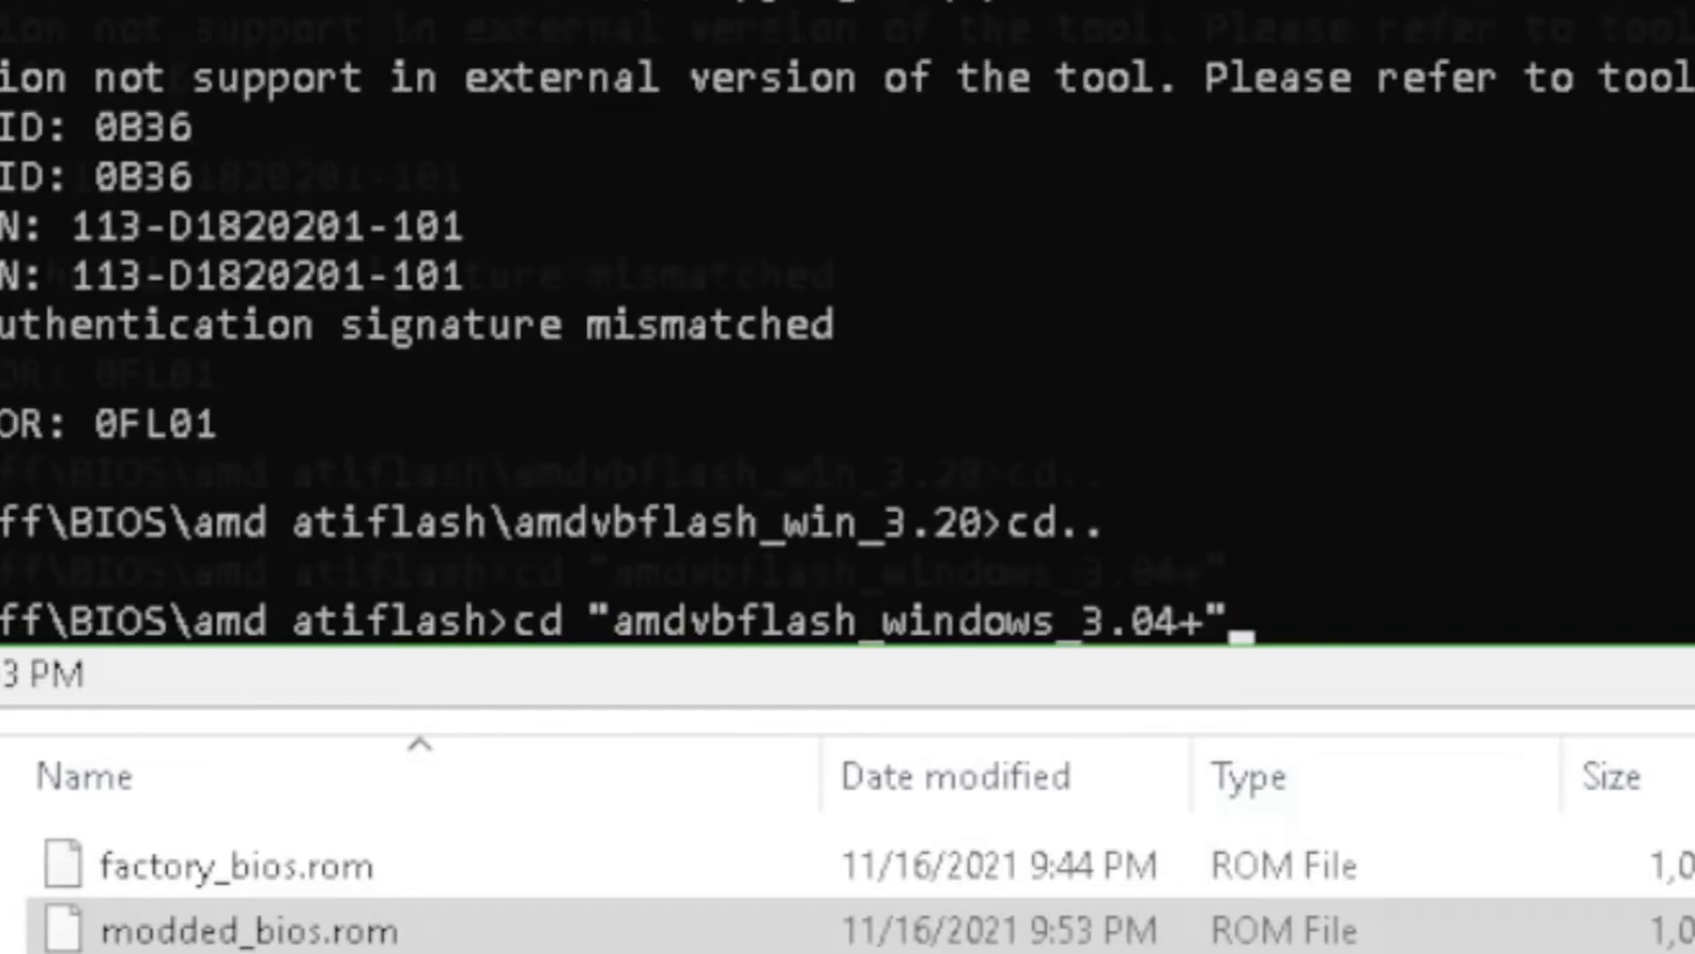
pyautogui.press('Return')
# - Run "amdvbflash.exe -f -p 0 modded_bios.rom" again from the amdvbflash_windows_3.04+ folder, and close the active window
pyautogui.press('Up')
pyautogui.press('Up')
pyautogui.press('Up')
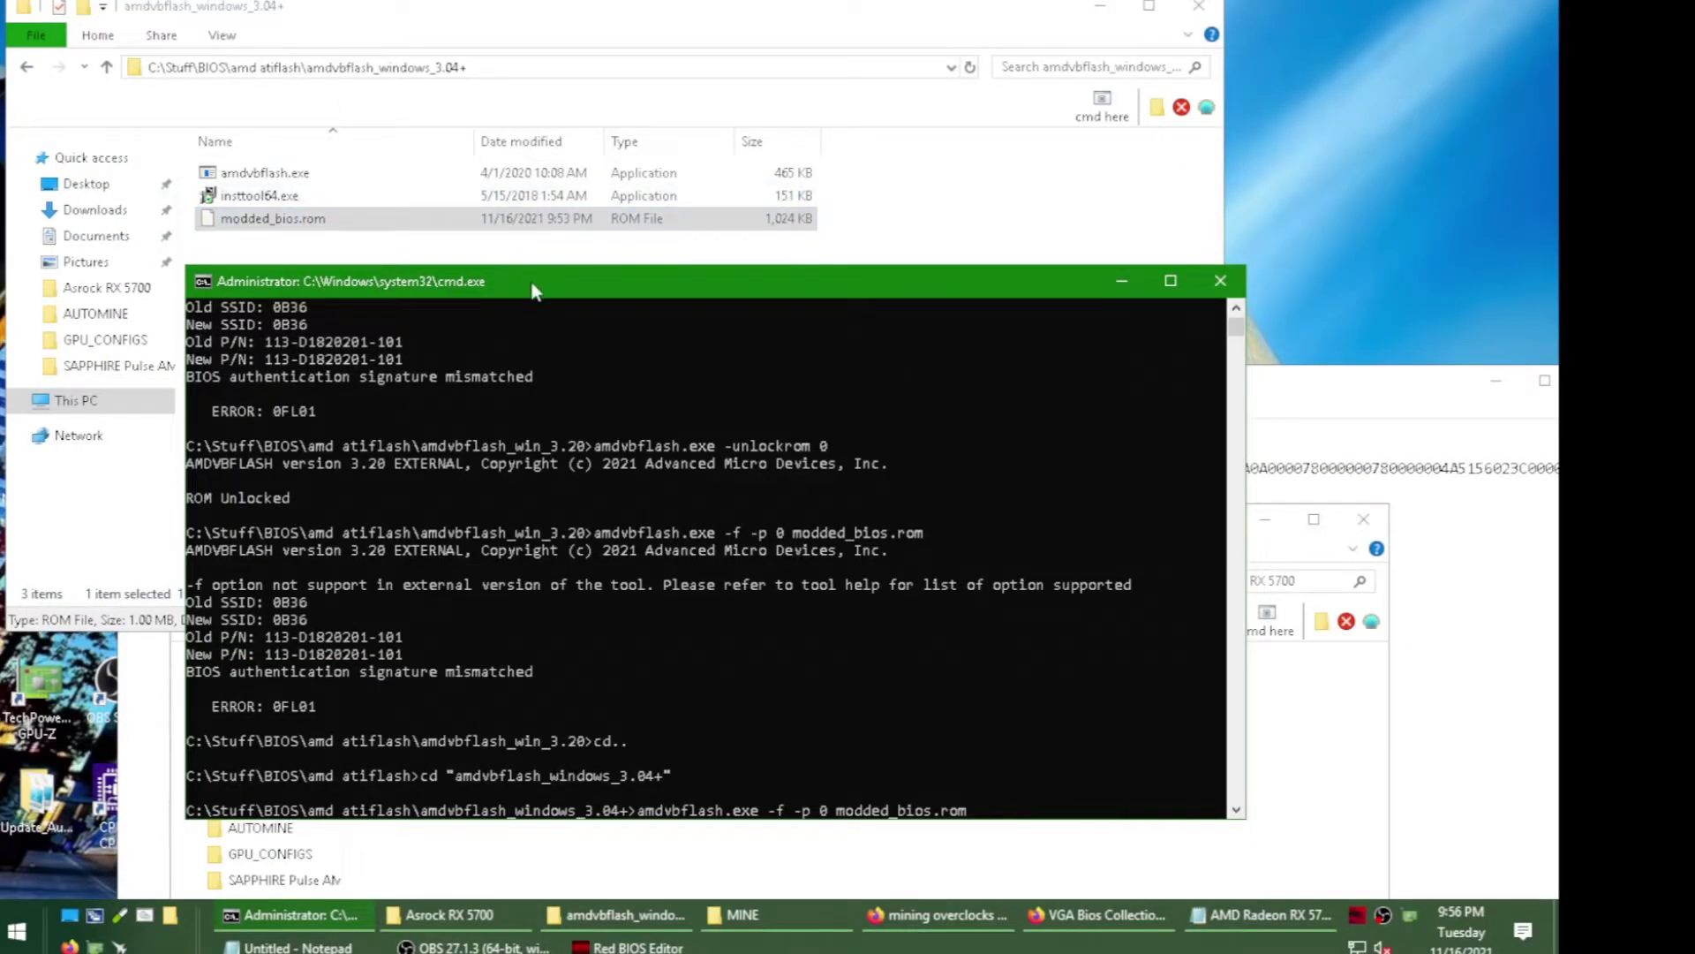
pyautogui.press('Return')
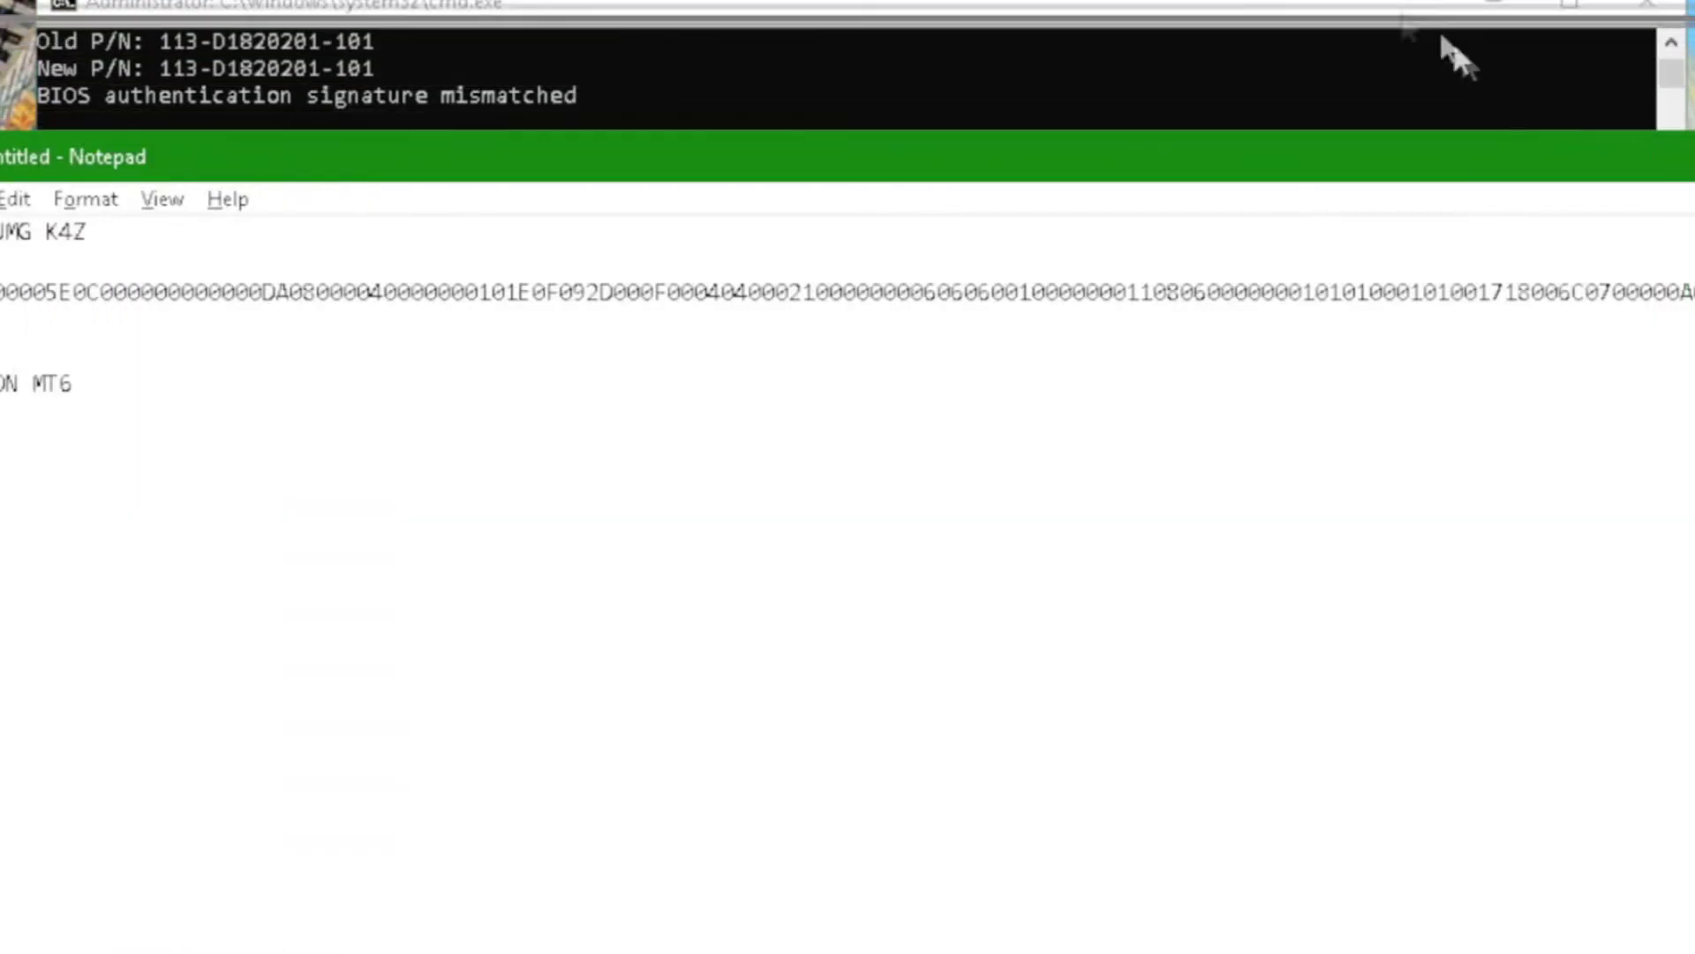
pyautogui.hotkey('alt', 'F4')
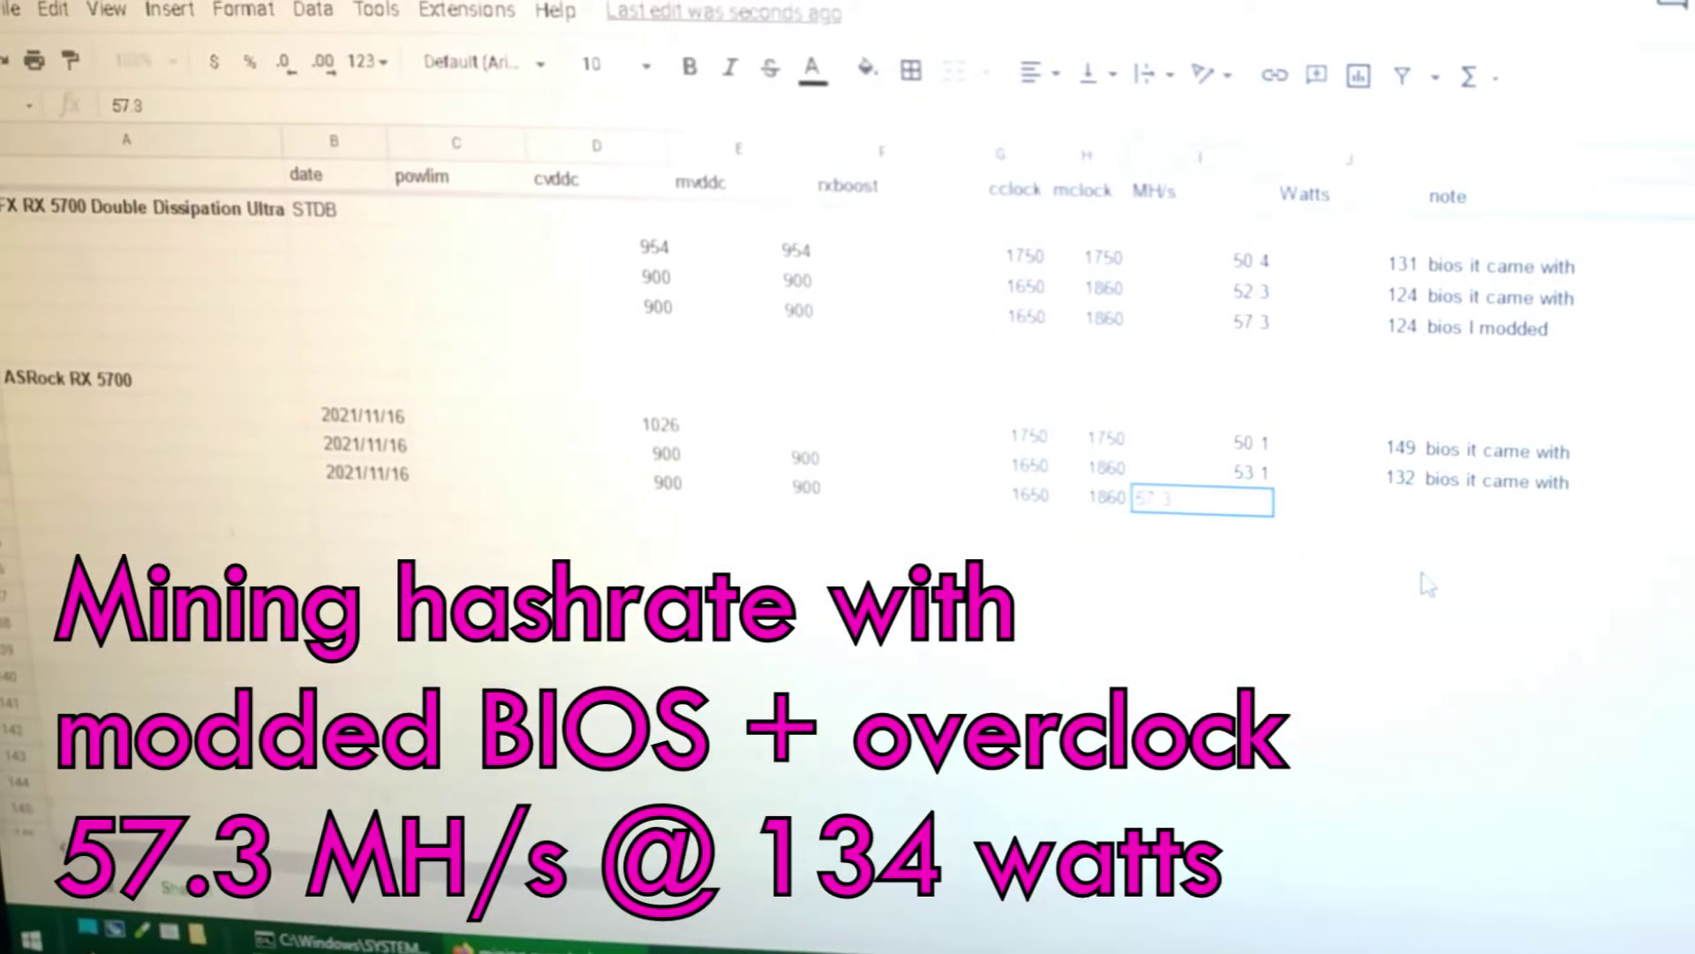
# - In the results spreadsheet, enter 134 watts and the note "modded bios" for the ASRock RX 5700's 57.3 MH/s row
pyautogui.write('134')
pyautogui.press('Return')
pyautogui.press('Up')
pyautogui.press('Right')
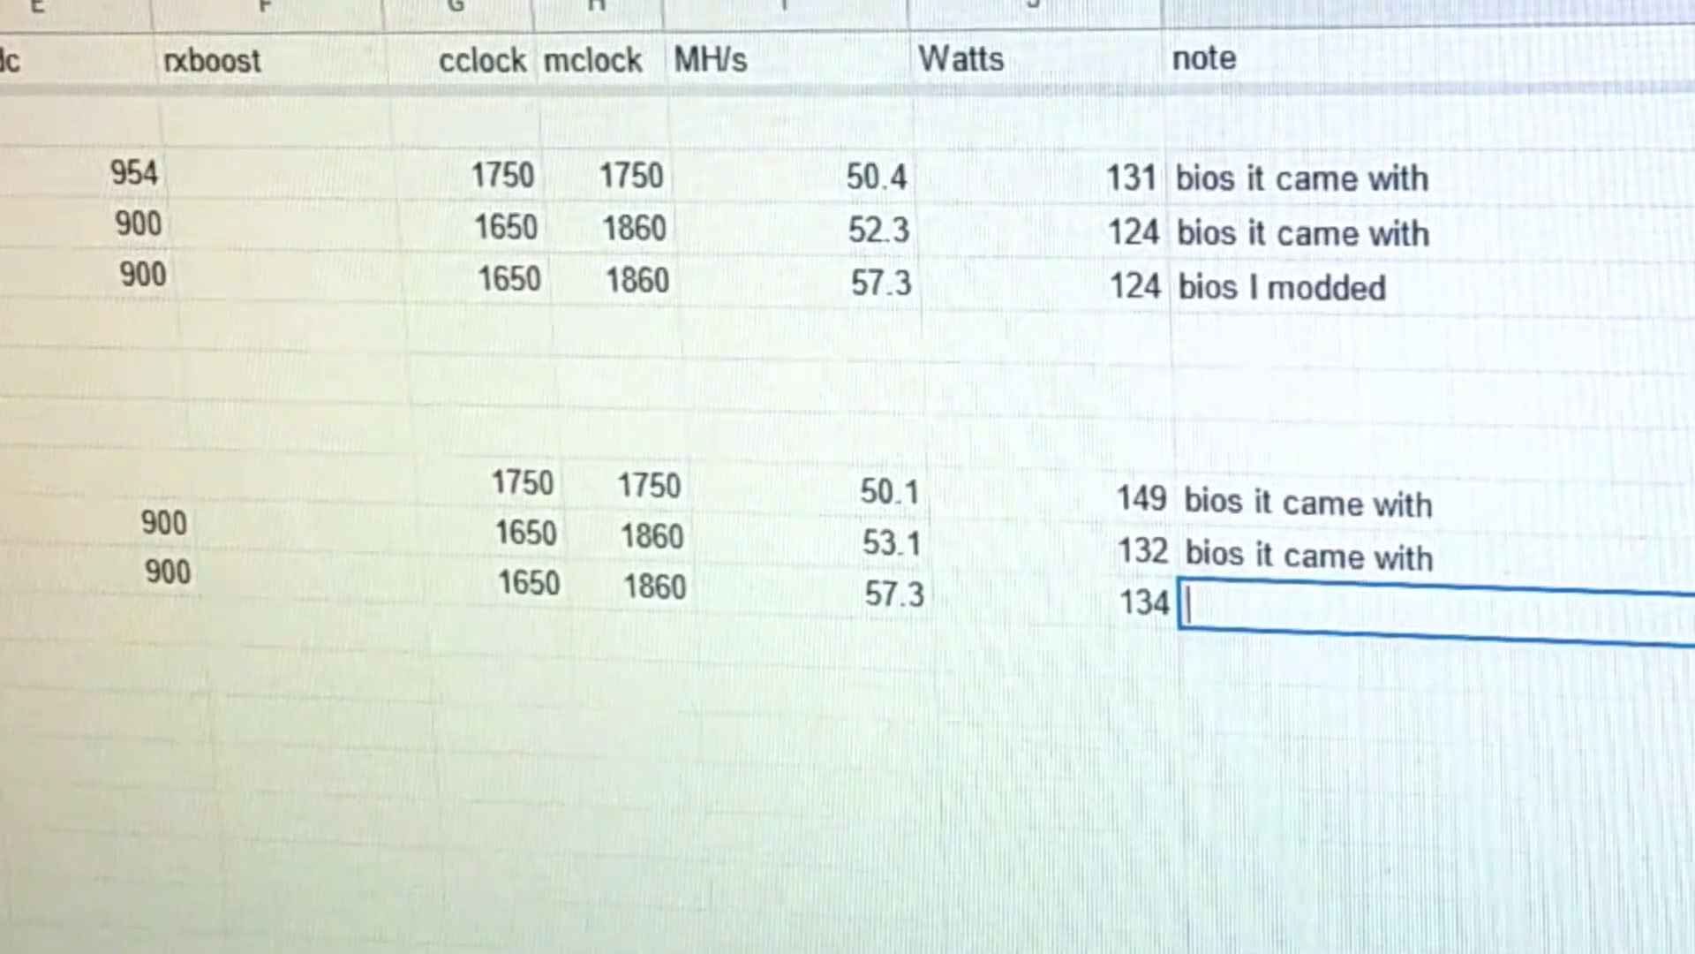
pyautogui.write('modded bios')
pyautogui.press('Return')
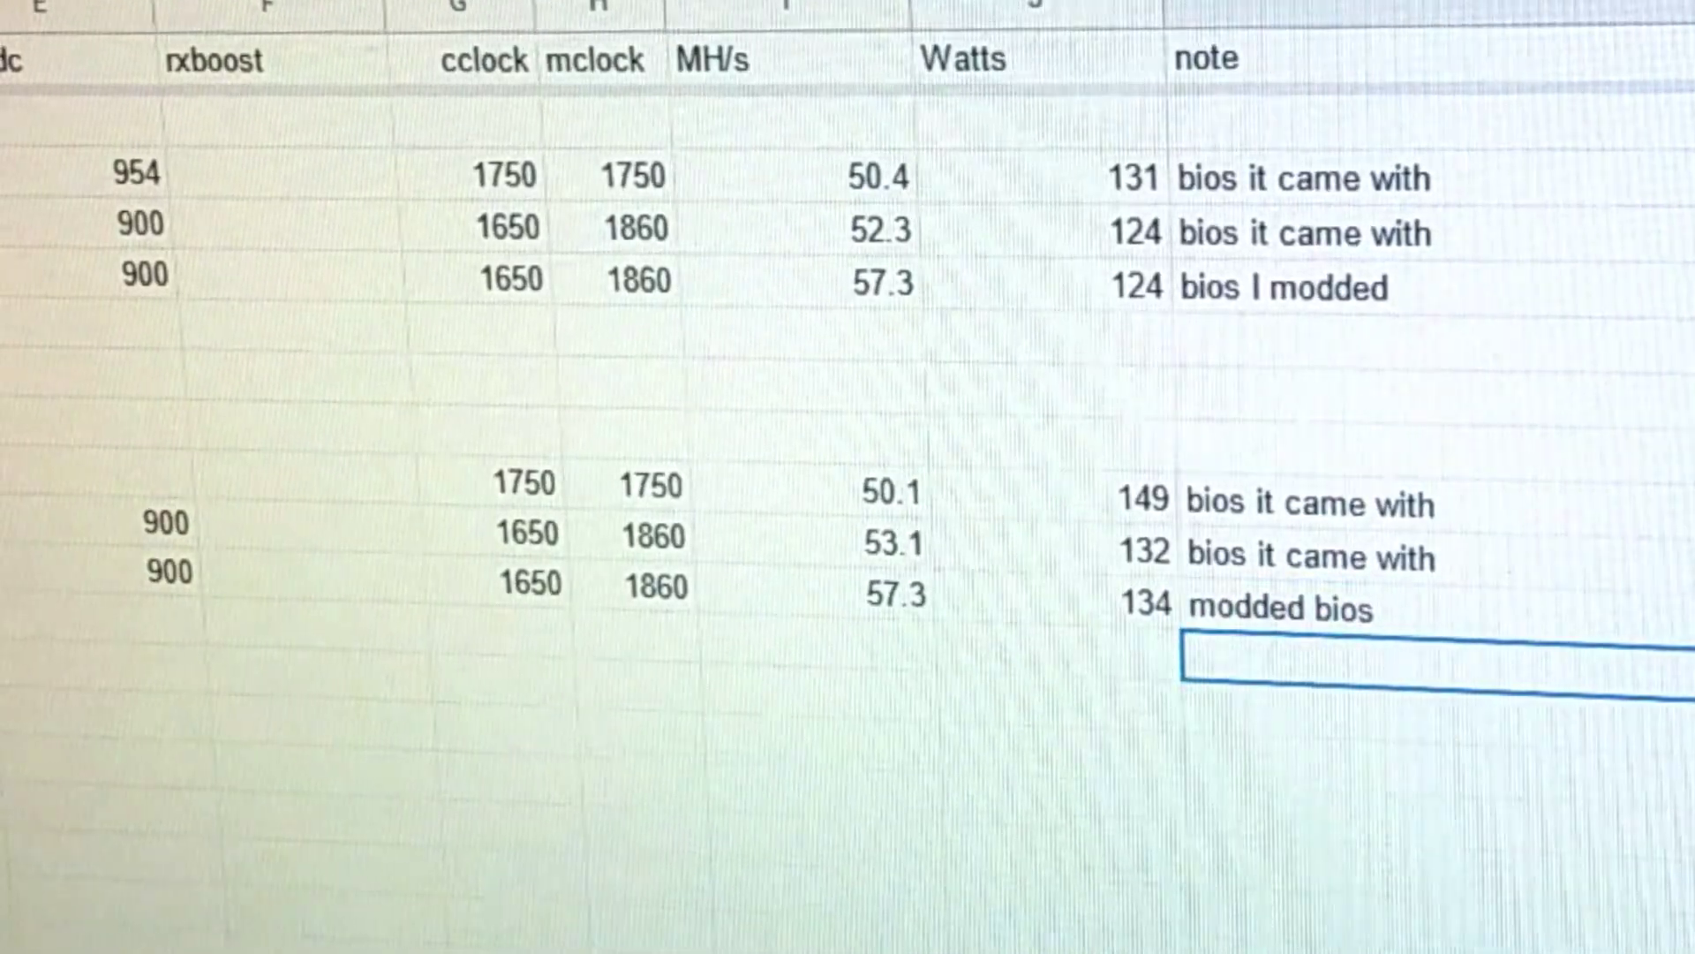